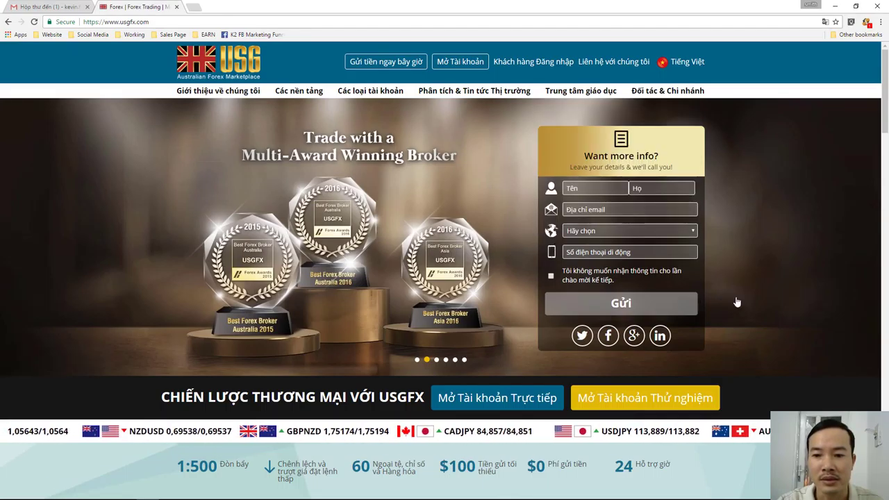
- Open the live account registration form and enter the first and last name
scroll(737, 299, down, 1)
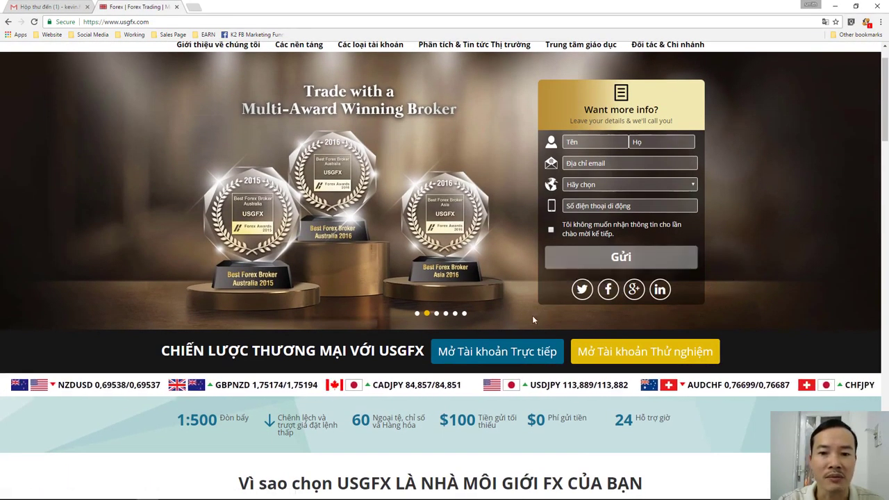
click(516, 354)
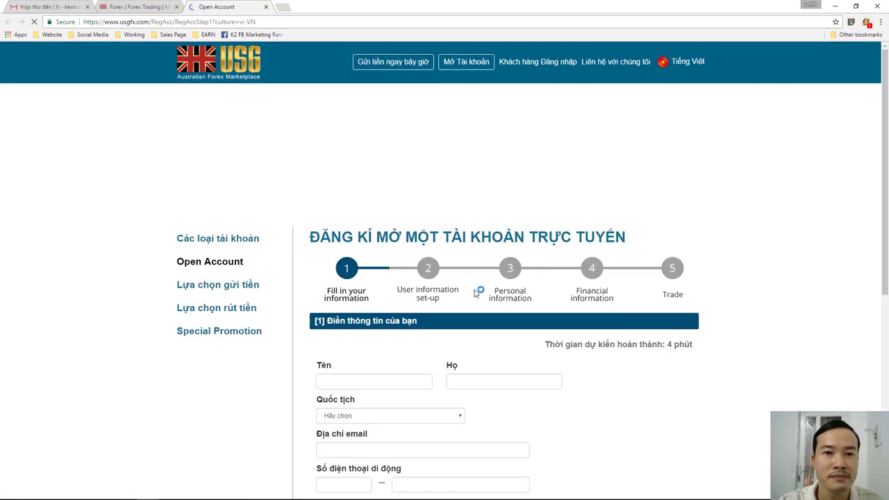
scroll(486, 238, down, 1)
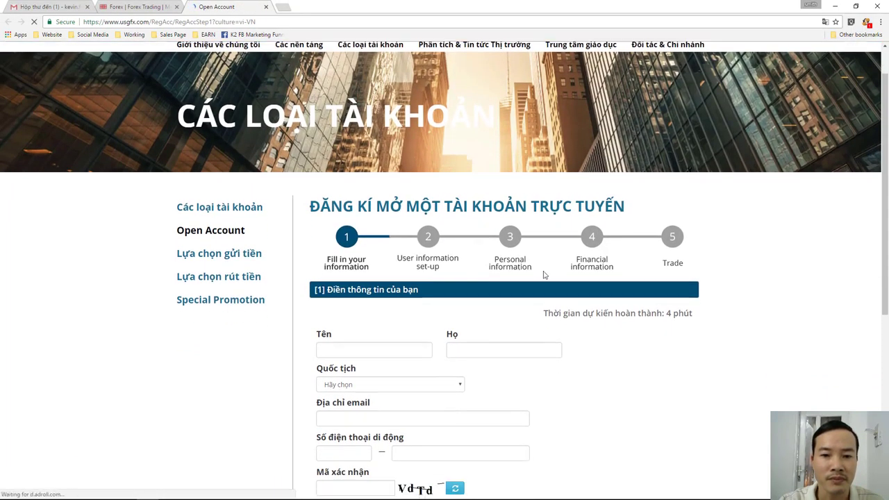
click(426, 350)
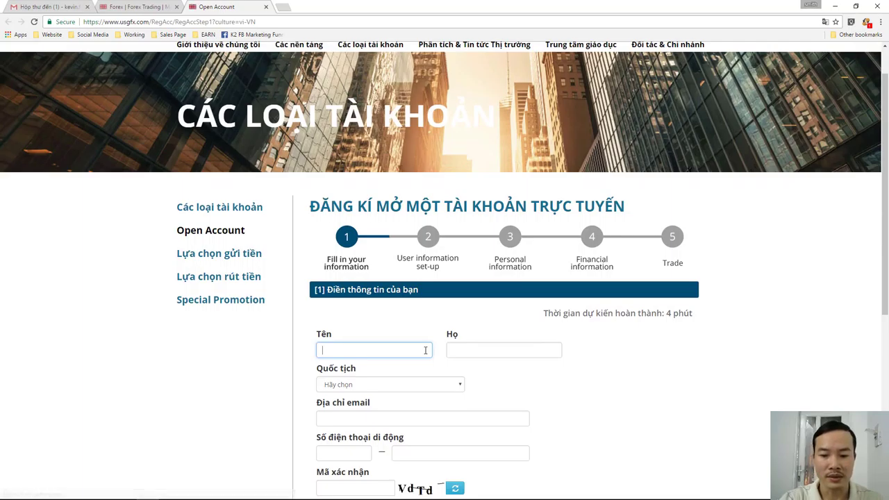
text(Kevin)
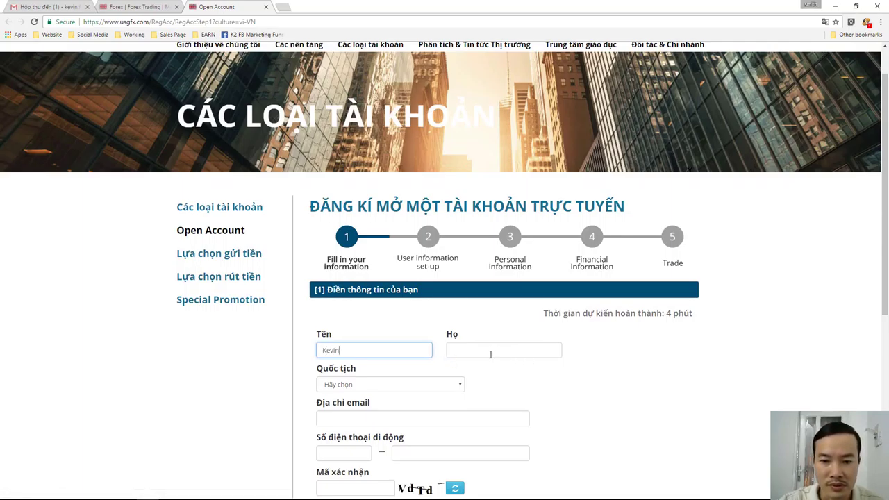
click(491, 354)
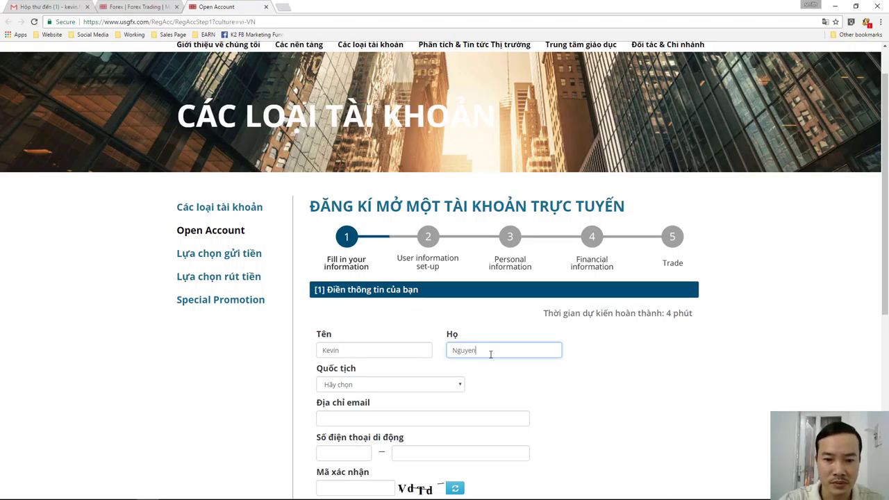
- Choose Vietnam as the nationality and enter the e-mail address
click(462, 388)
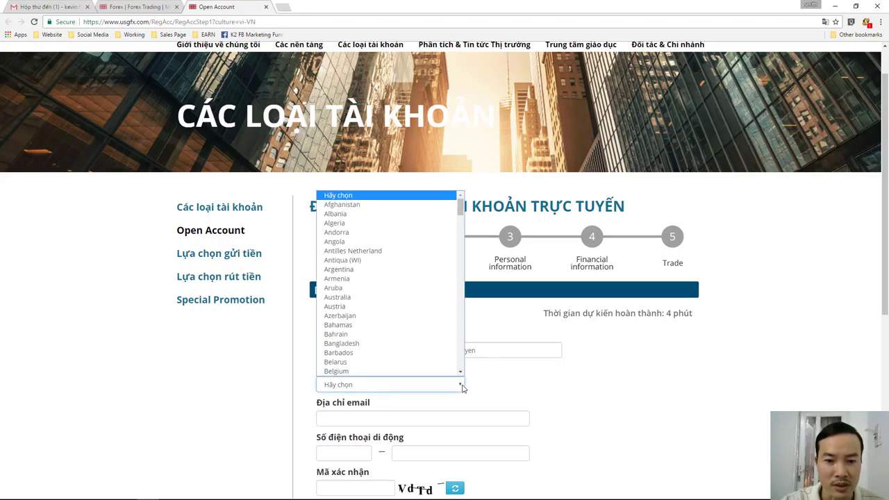
scroll(446, 316, down, 10)
scroll(445, 315, down, 15)
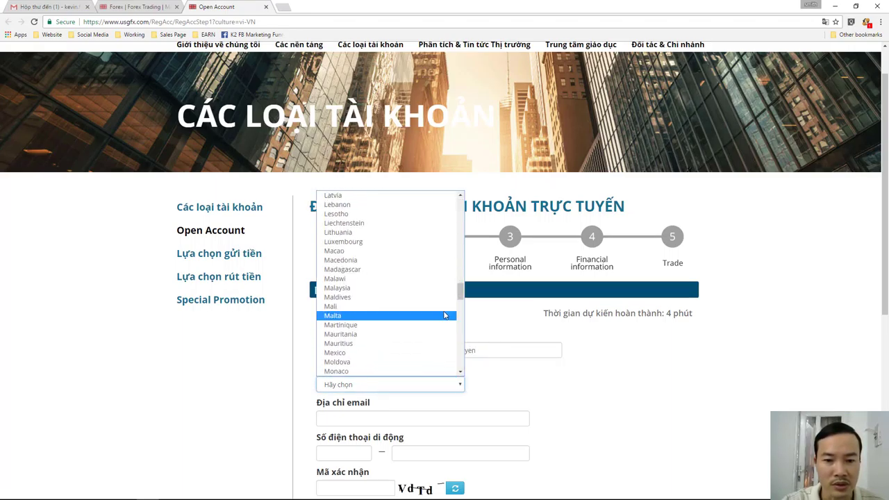
scroll(445, 315, down, 5)
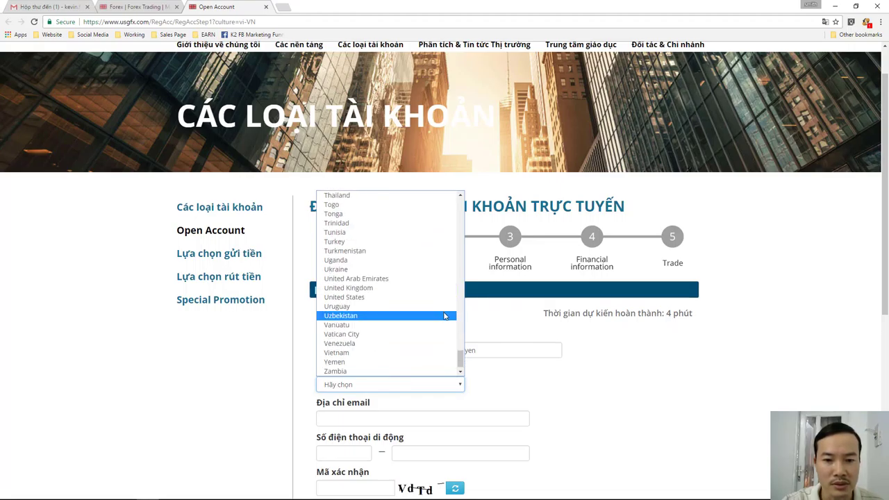
click(445, 353)
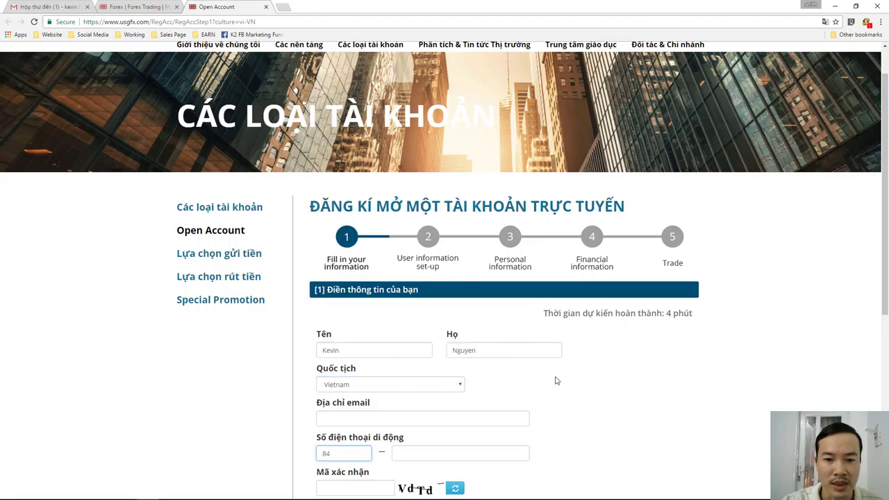
click(493, 418)
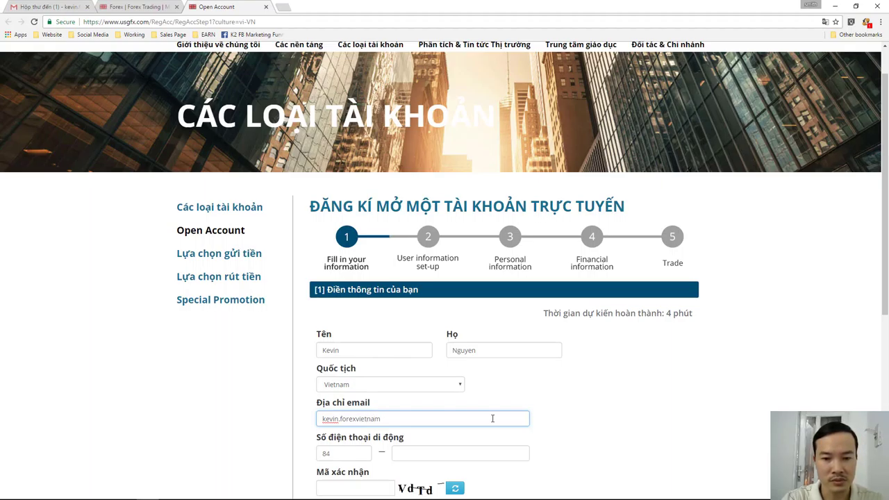
text(@gmail.com)
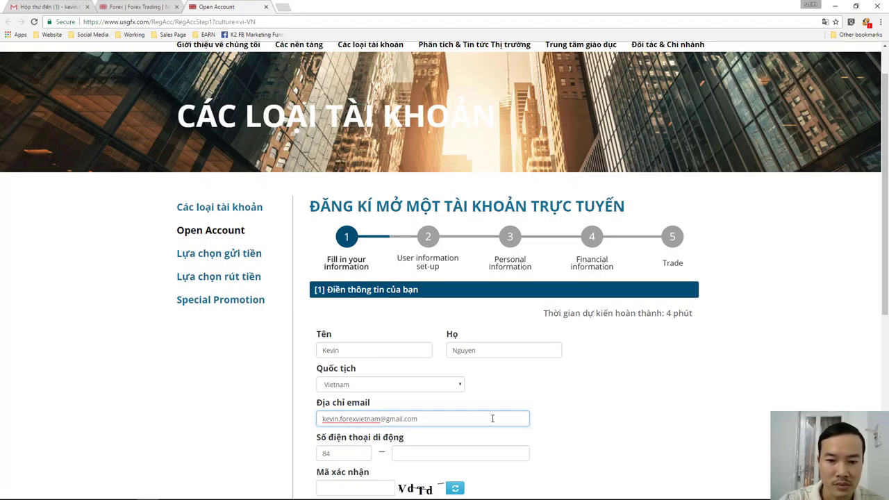
click(476, 455)
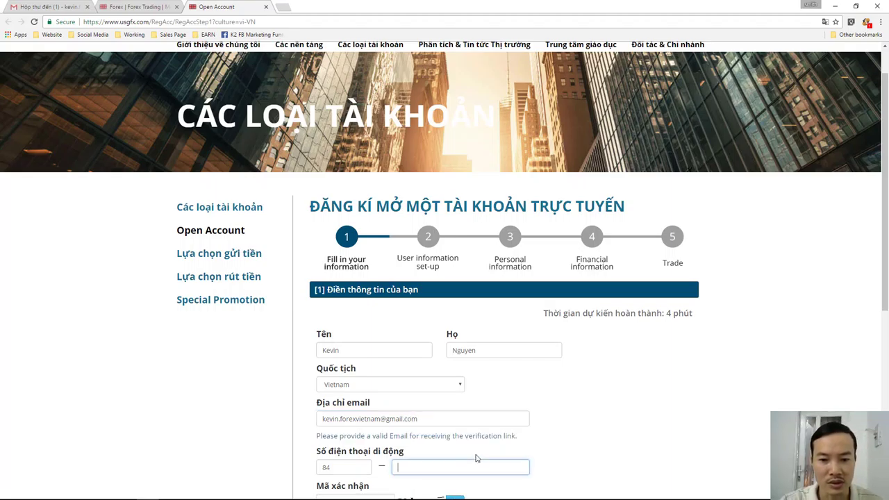
- Enter the mobile number and the Mã xác nhận captcha code, then submit step 1 with Sau
scroll(586, 446, down, 1)
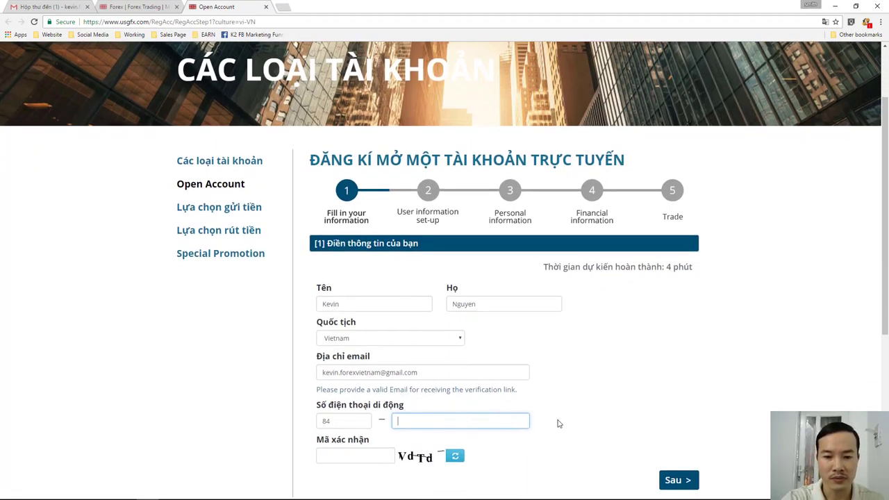
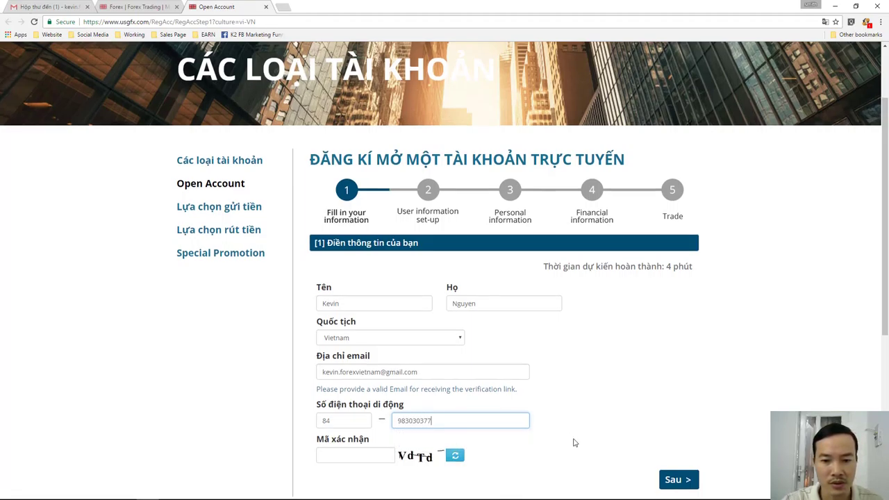
scroll(576, 440, down, 1)
click(382, 409)
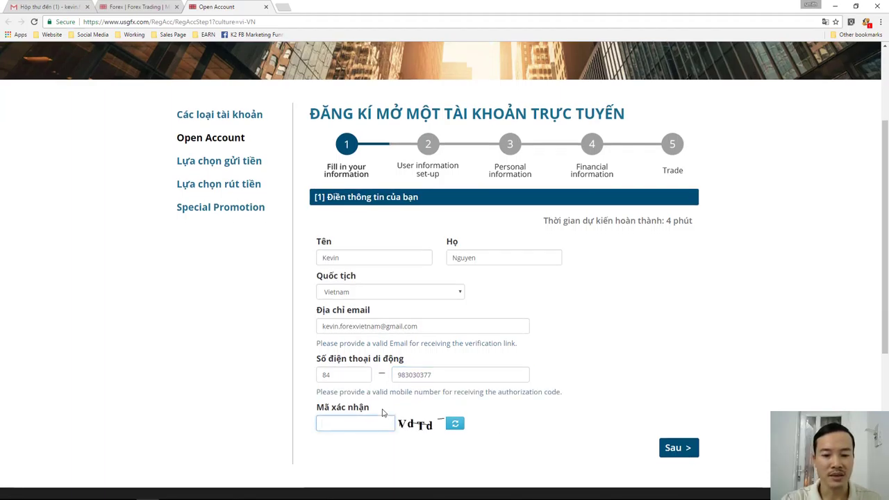
text(VdTd)
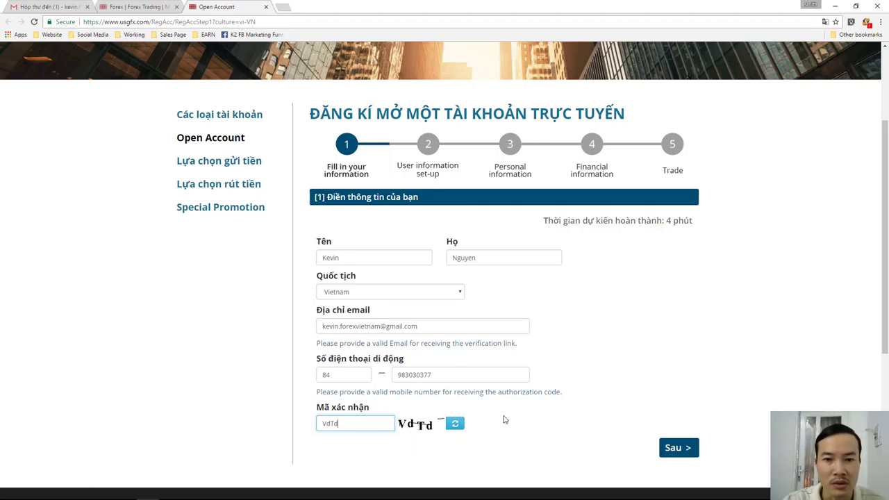
scroll(506, 419, down, 1)
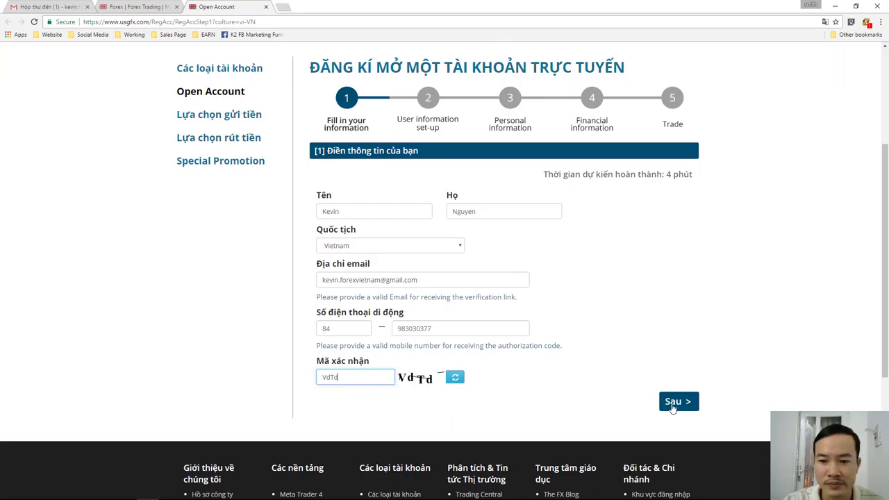
click(673, 407)
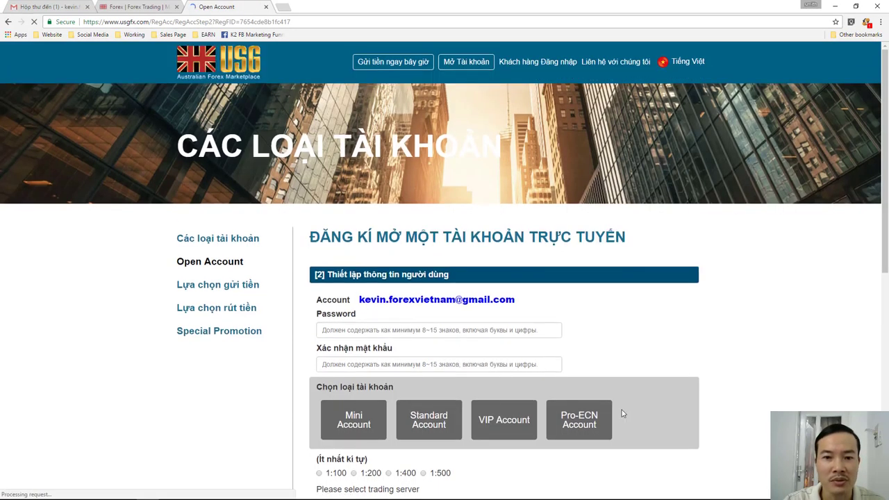
- Type the account password, correct it, and repeat it in the confirm-password field
scroll(646, 417, down, 1)
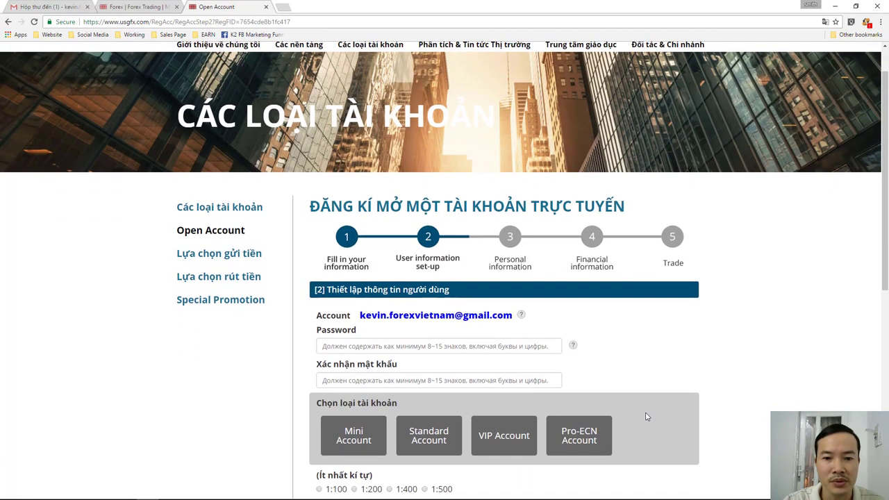
scroll(646, 420, down, 1)
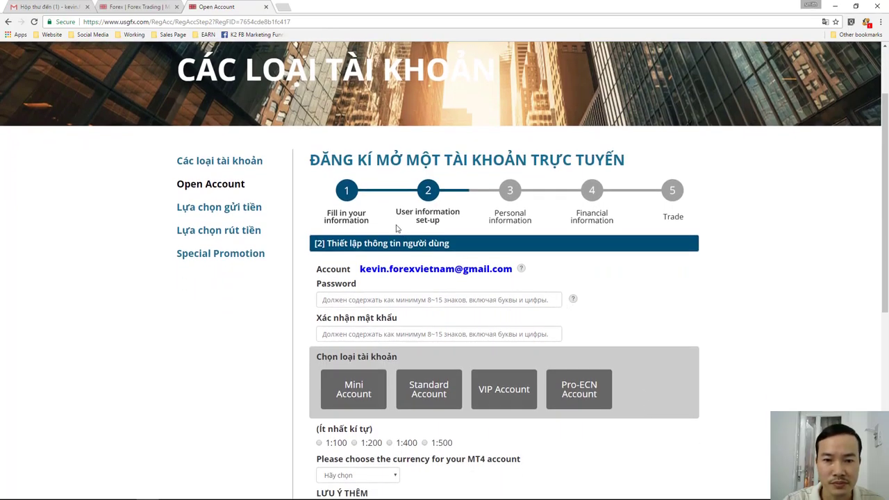
click(389, 299)
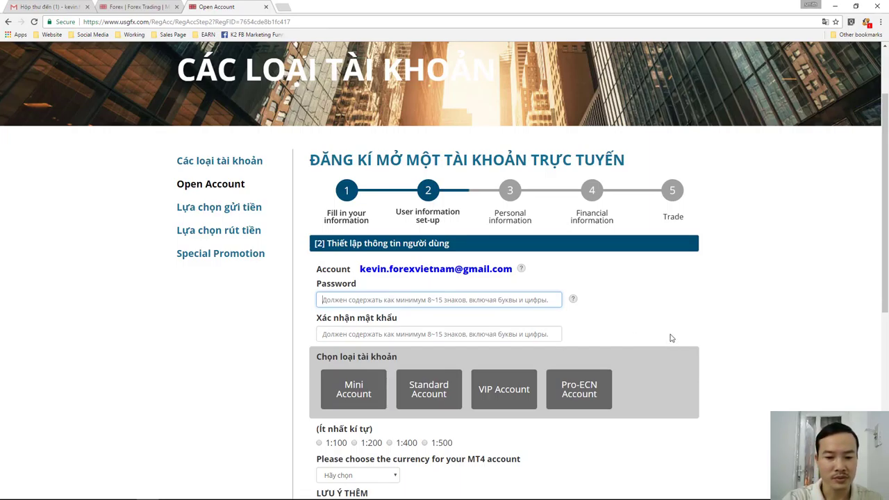
text(•)
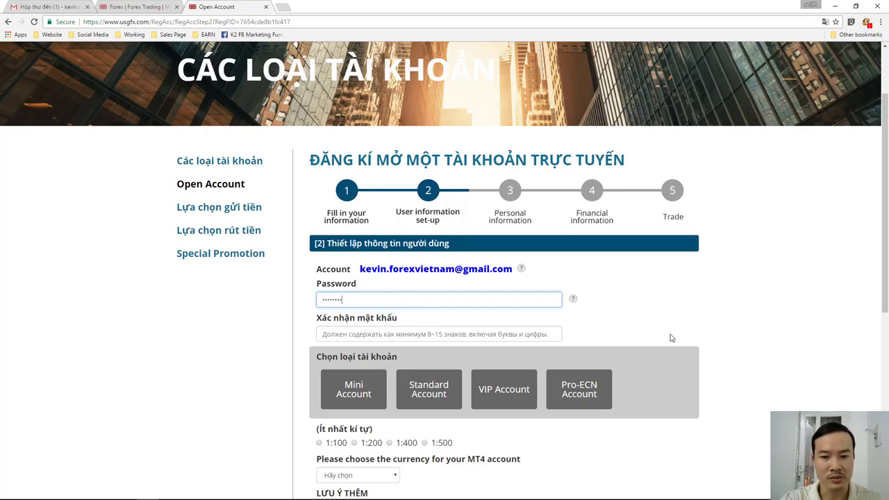
click(533, 335)
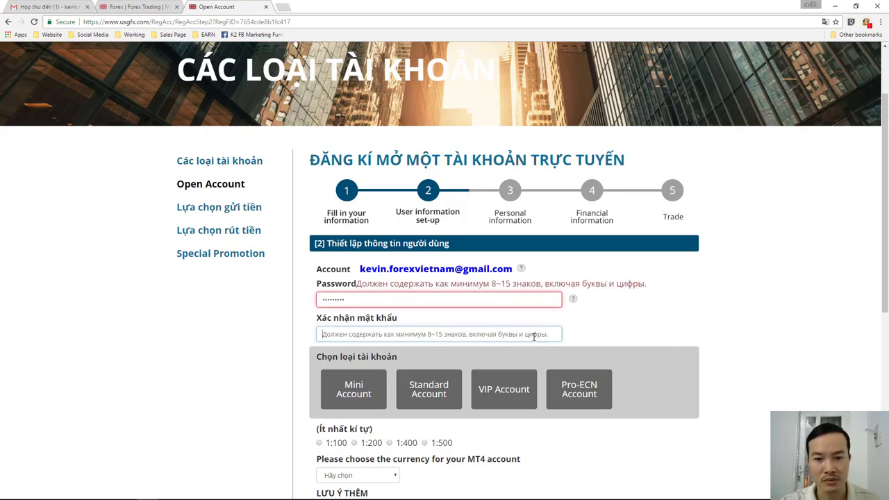
double_click(407, 299)
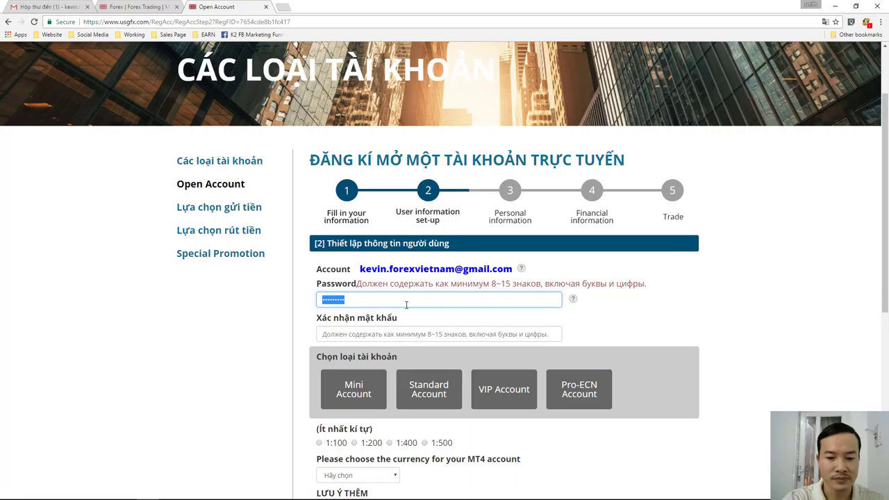
key(BackSpace)
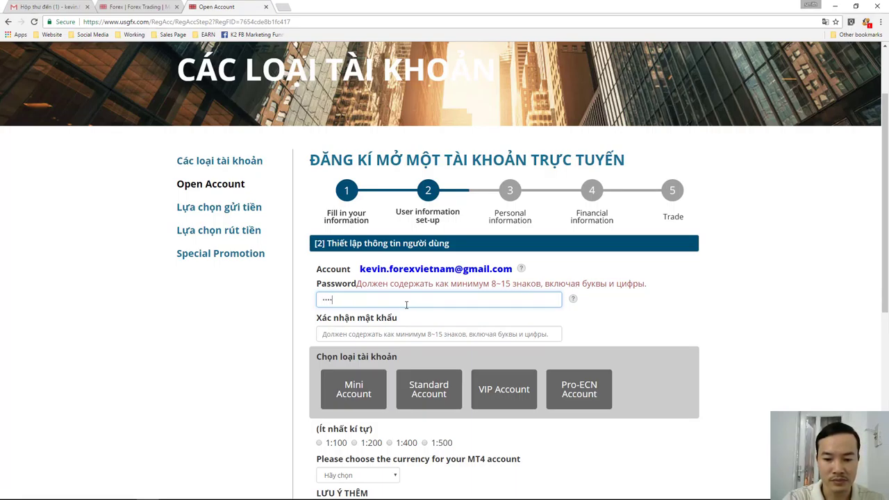
text(1)
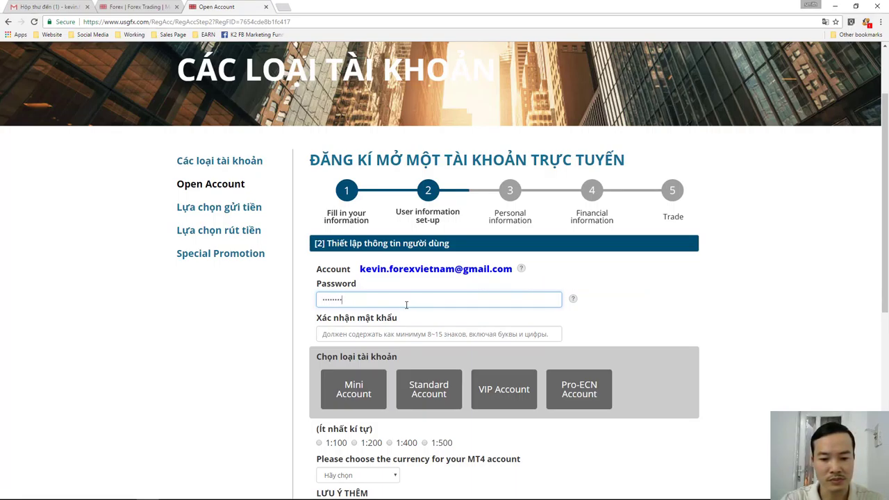
click(403, 335)
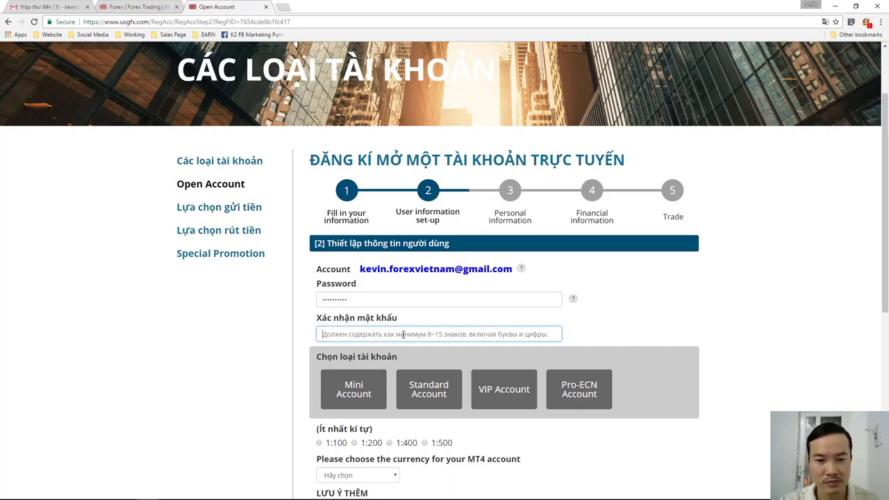
text(••)
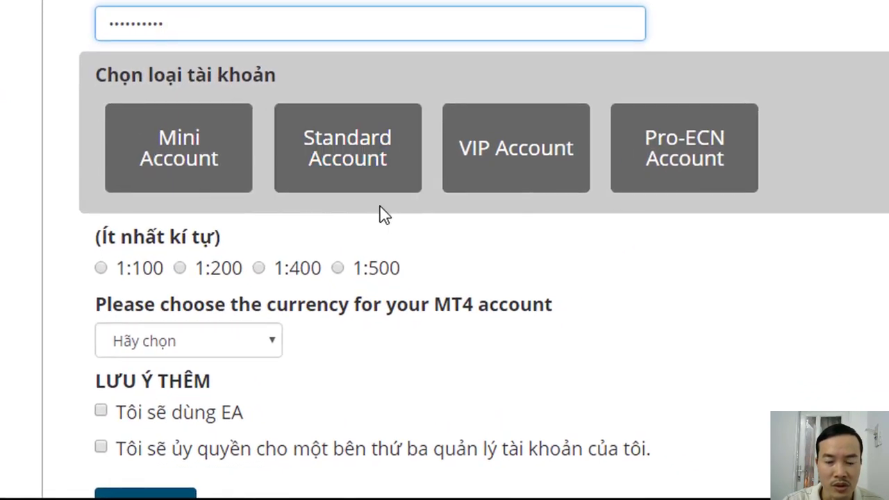
- Set leverage to 1:500 and the MT4 account currency to USD
click(365, 405)
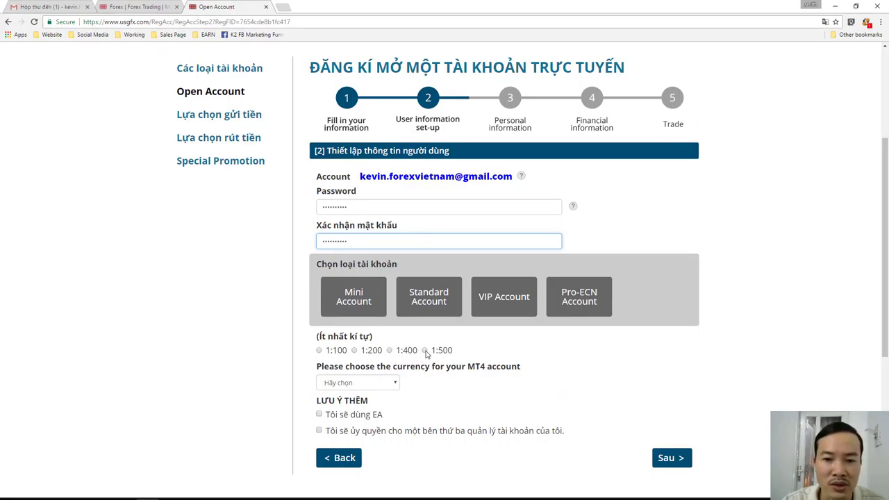
click(425, 351)
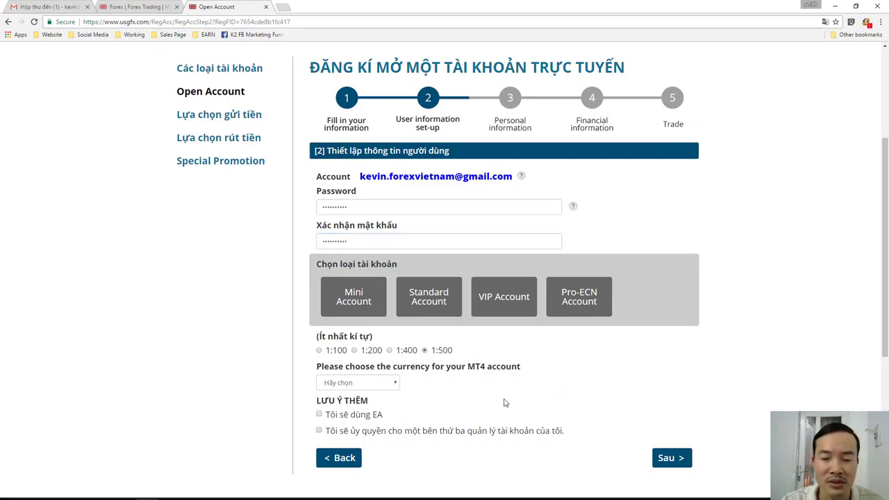
click(394, 386)
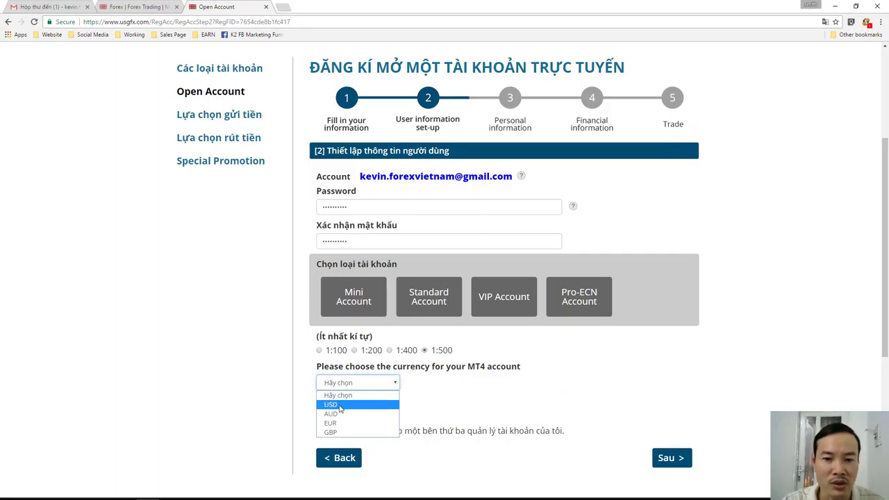
click(341, 405)
scroll(459, 395, down, 1)
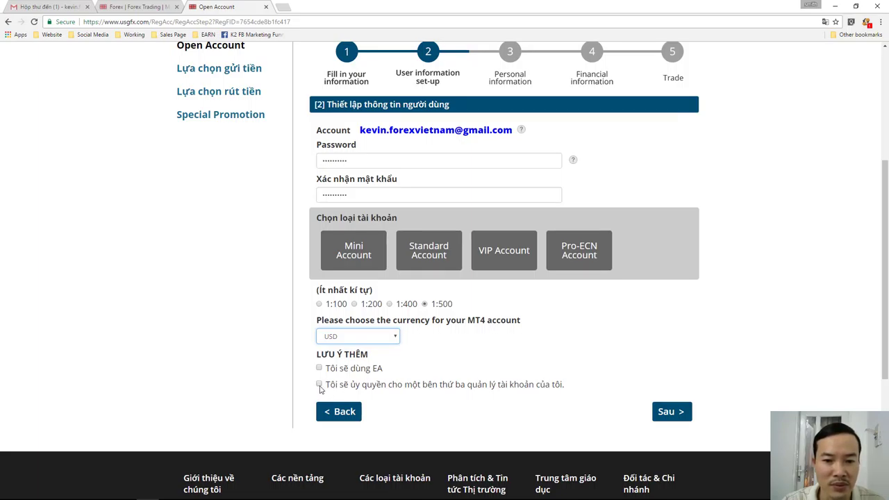
- Toggle the third-party management and EA usage checkboxes back off, then attempt to continue
click(320, 385)
click(319, 384)
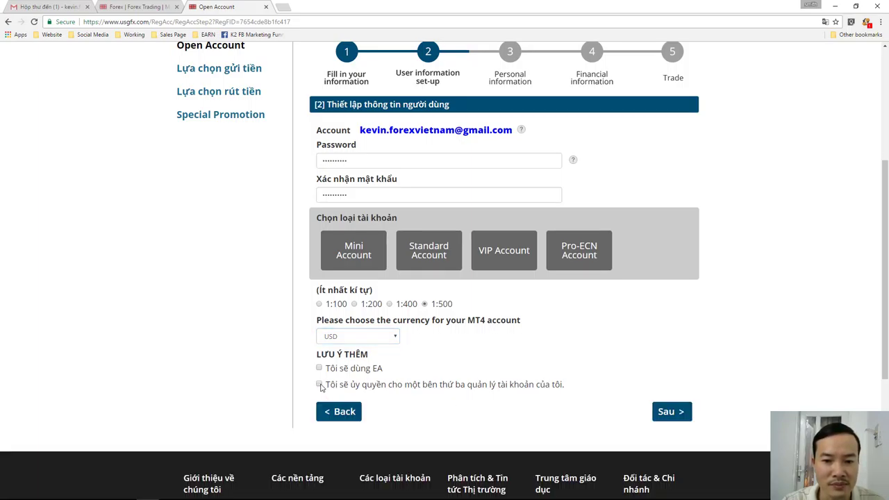
click(319, 369)
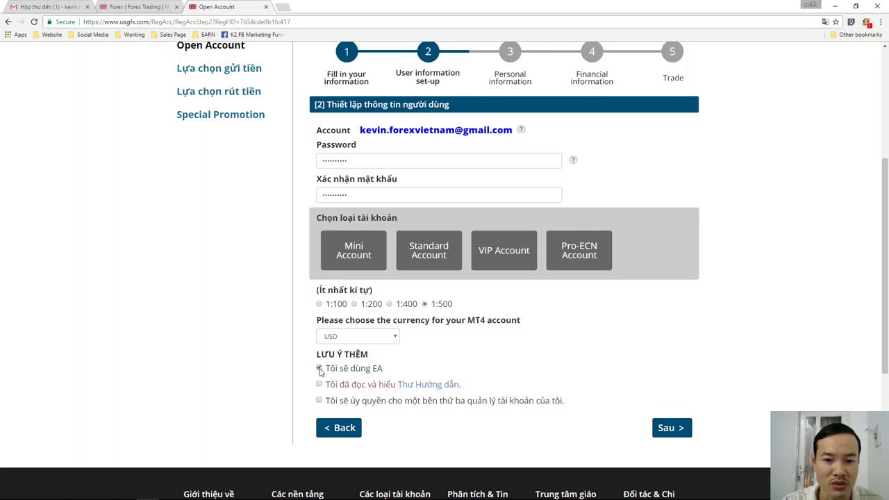
click(320, 368)
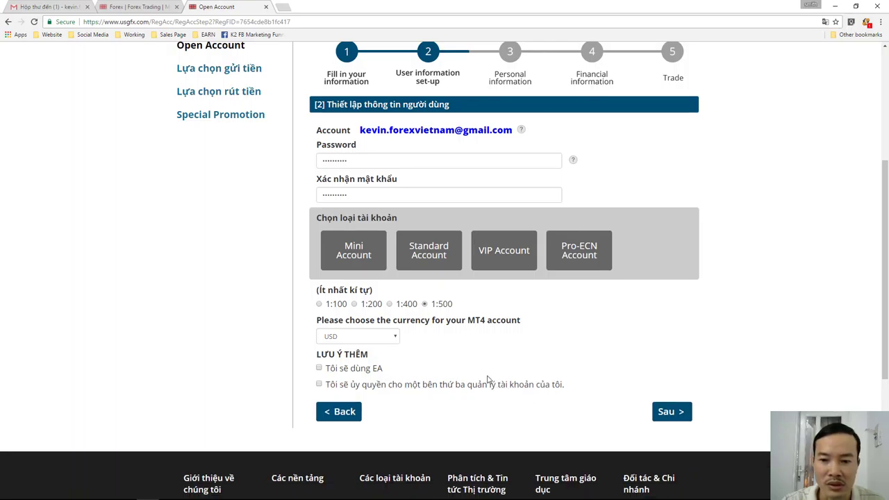
click(666, 414)
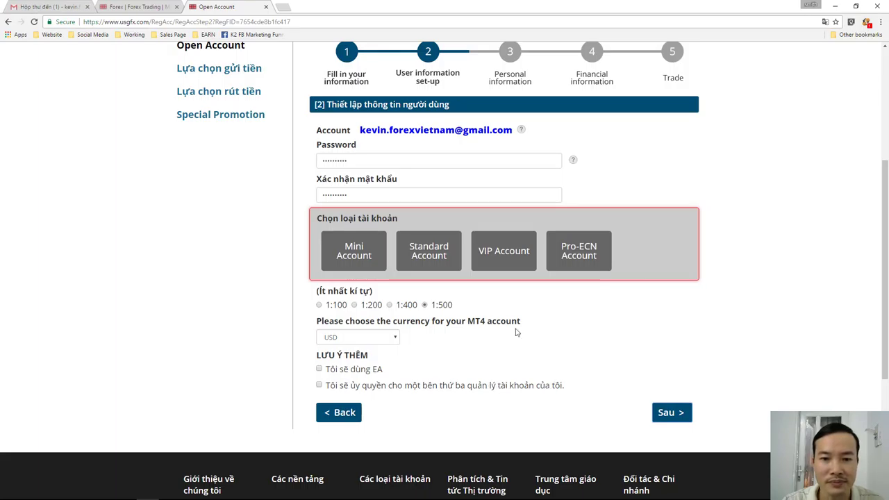
- Choose VIP Account as the account type with 1:500 leverage
click(424, 252)
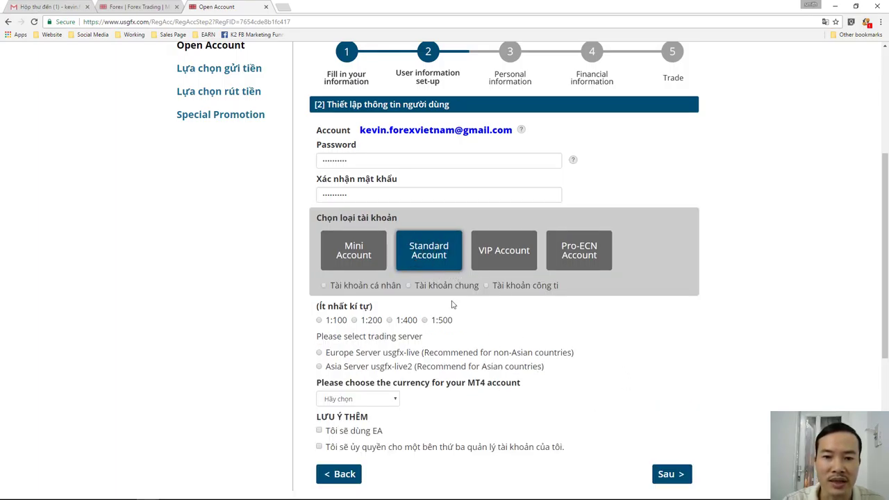
click(482, 266)
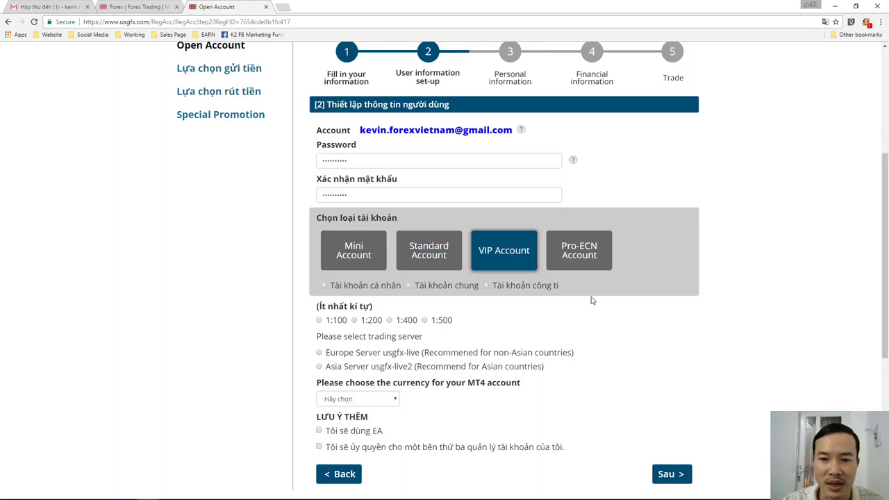
click(579, 261)
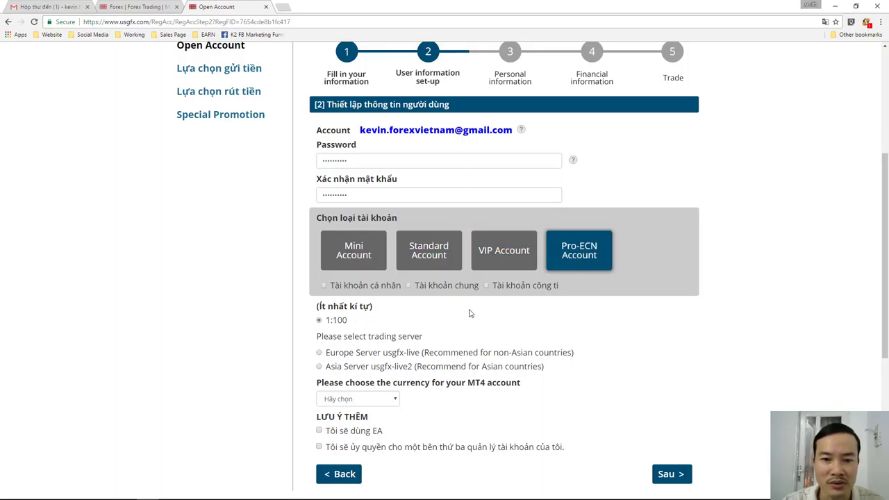
click(503, 256)
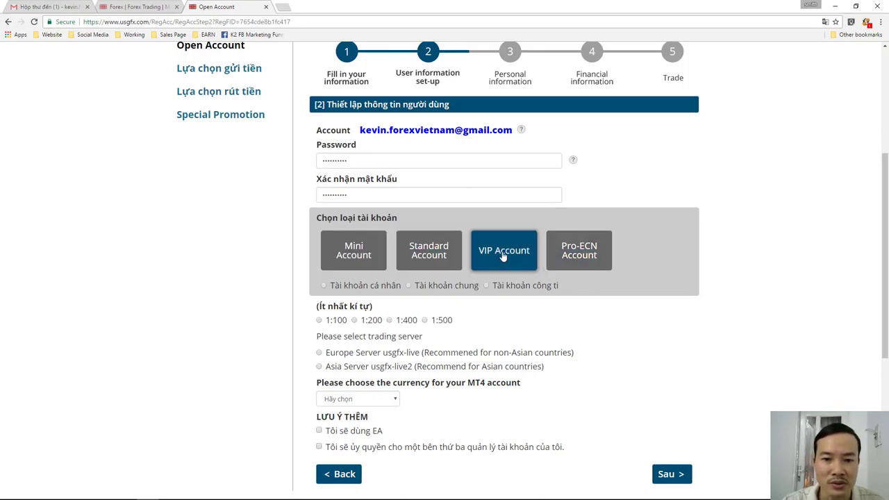
click(425, 320)
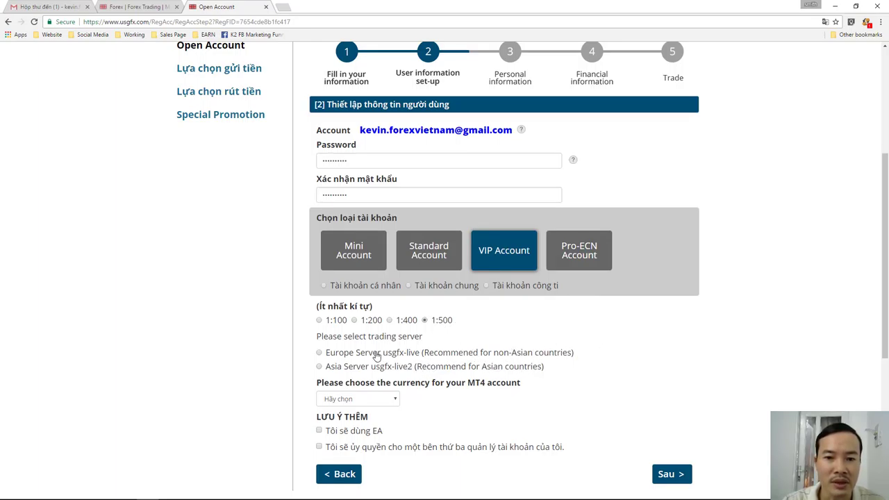
- Make it a Tài khoản cá nhân on Asia Server with USD currency, then continue
click(323, 286)
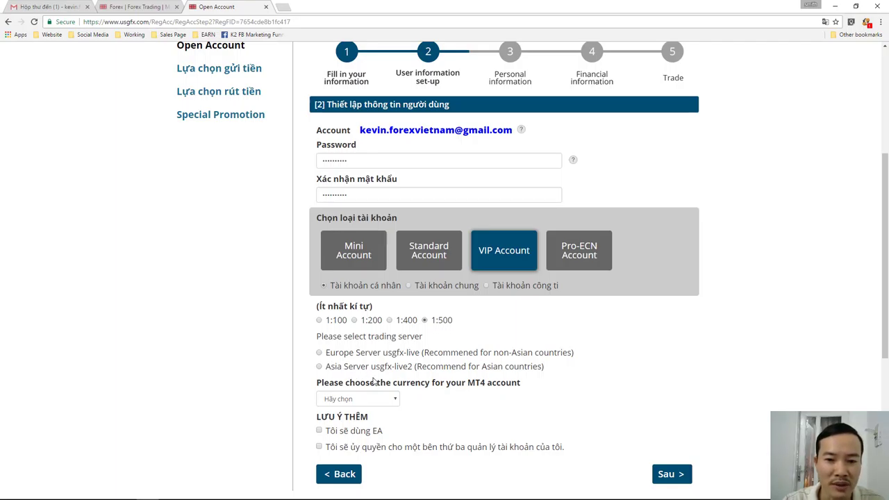
click(320, 368)
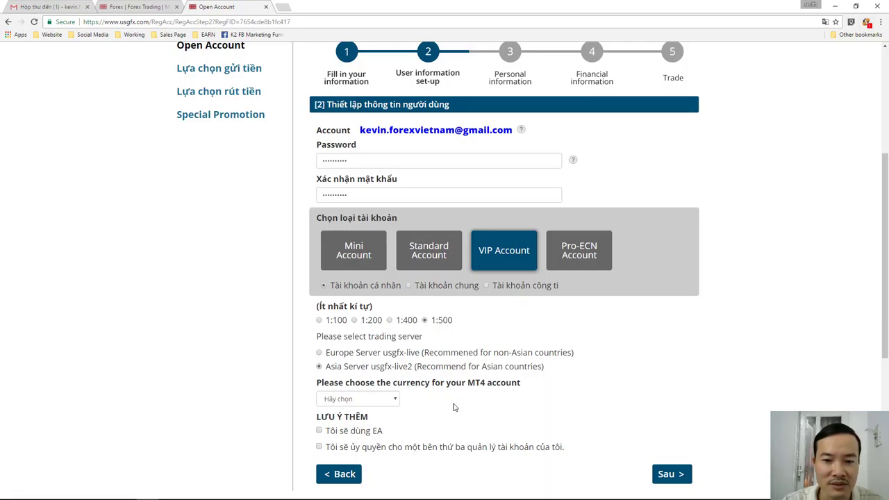
click(397, 400)
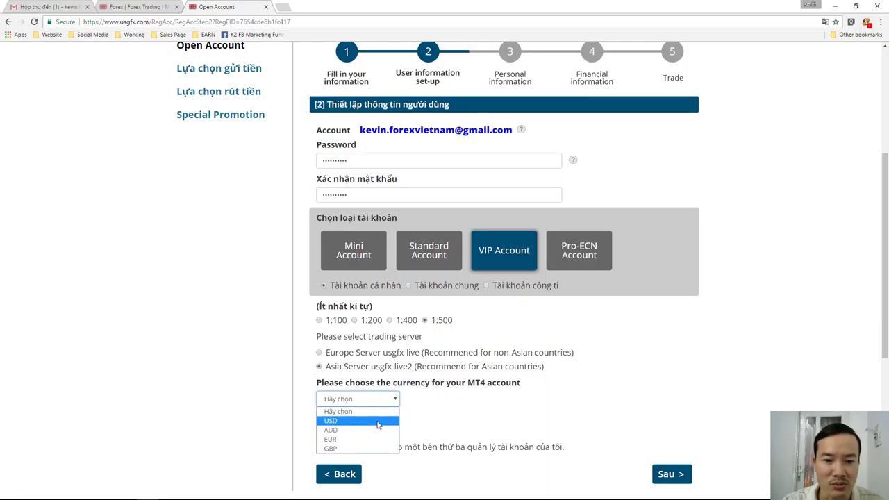
click(379, 419)
scroll(466, 425, down, 1)
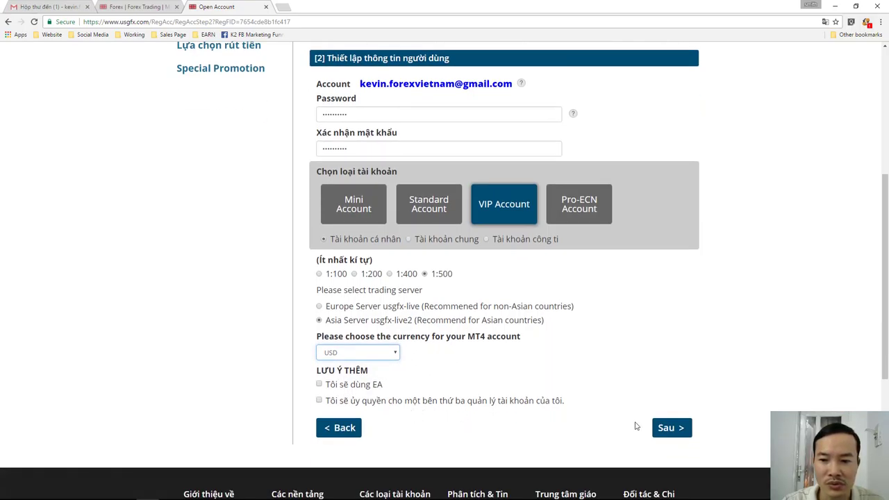
click(671, 432)
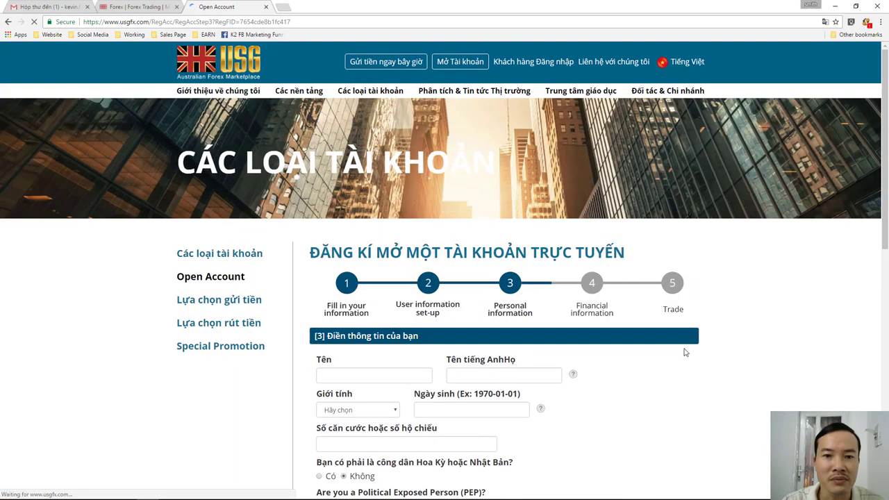
- Enter the surname in Tên tiếng Anh/Họ and set gender to Nam
scroll(700, 360, down, 2)
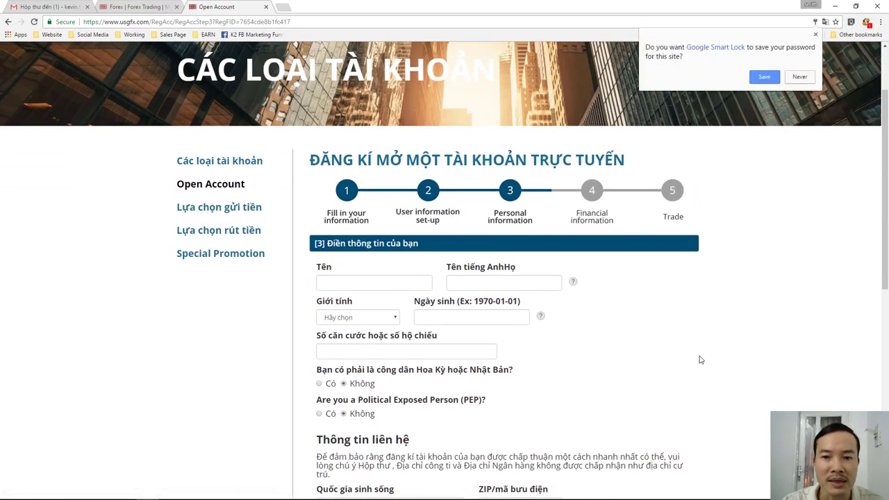
scroll(700, 360, down, 1)
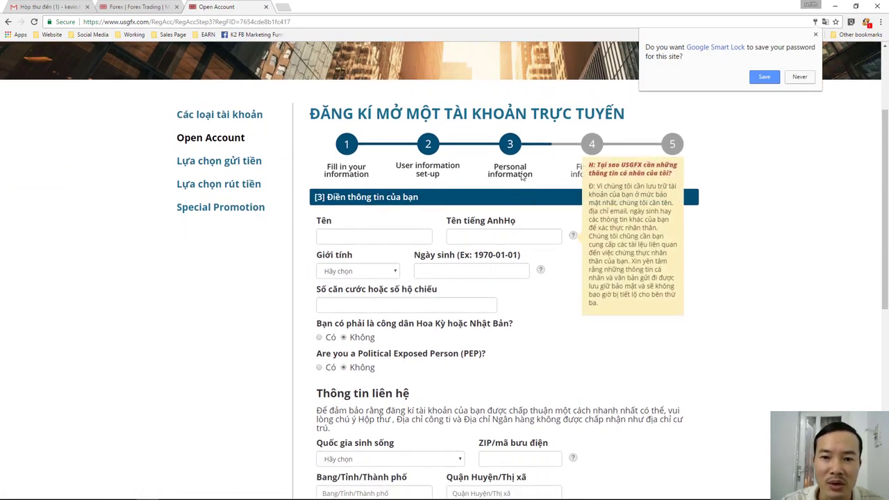
click(399, 238)
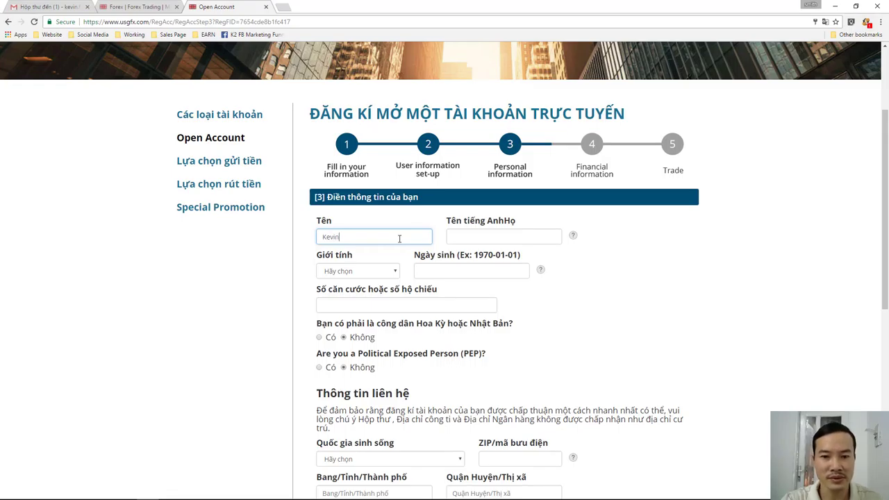
click(466, 238)
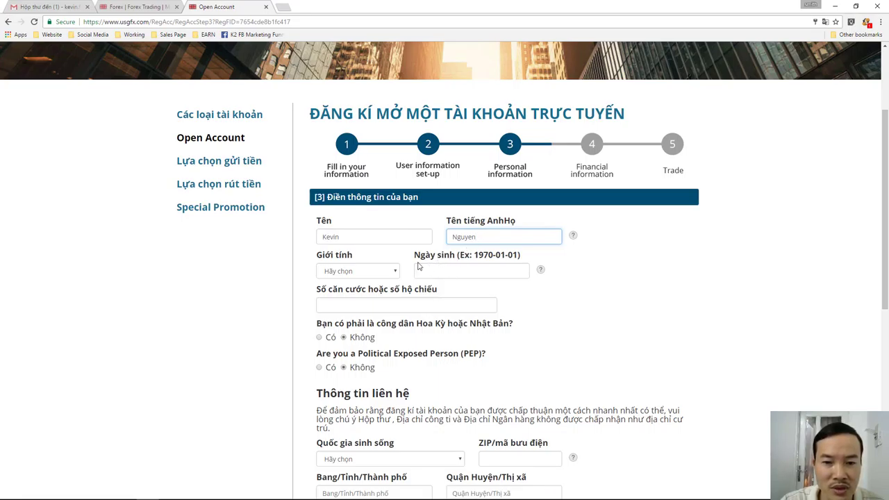
click(396, 272)
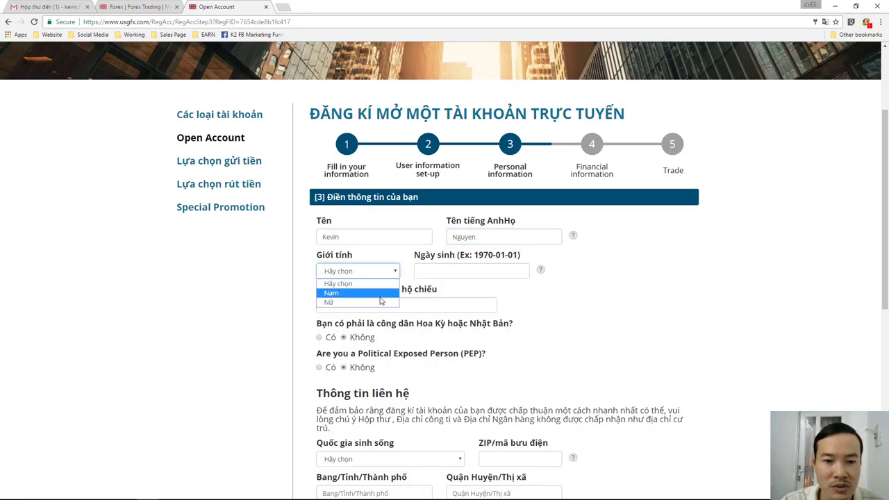
click(380, 297)
- Set date of birth to 1976-01-01 and enter the ID or passport number
click(496, 272)
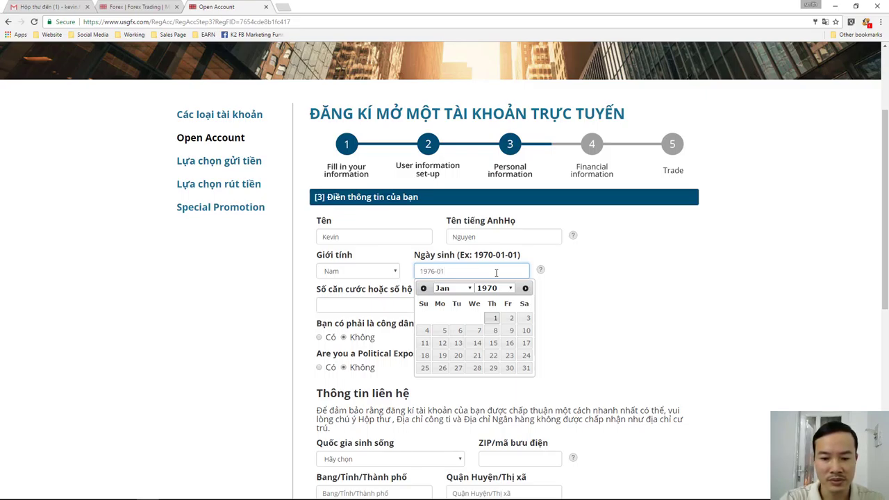
scroll(599, 319, down, 1)
click(597, 317)
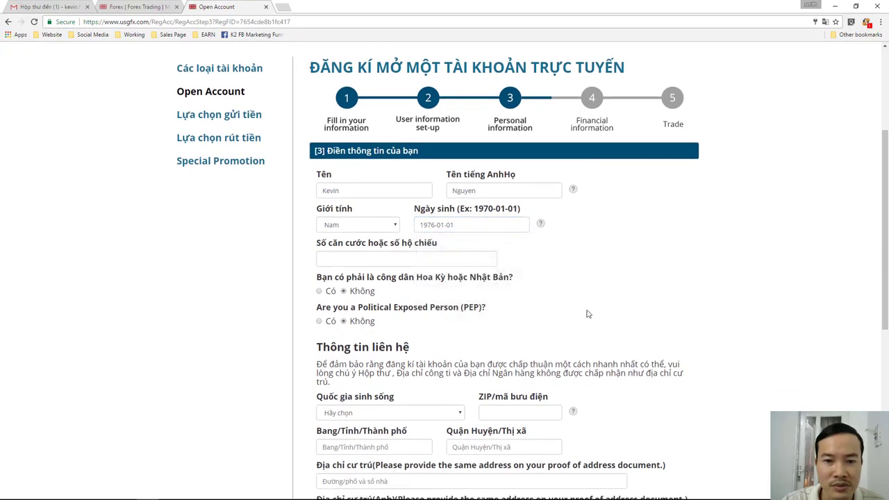
click(424, 262)
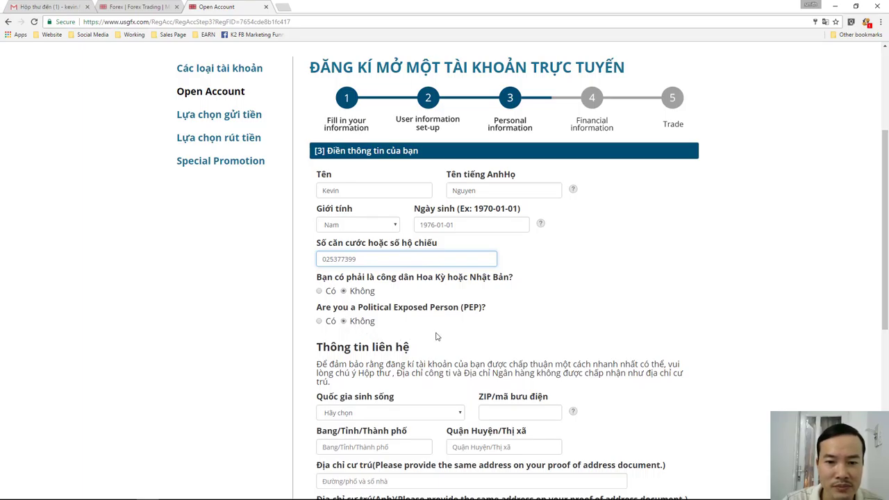
scroll(436, 336, down, 1)
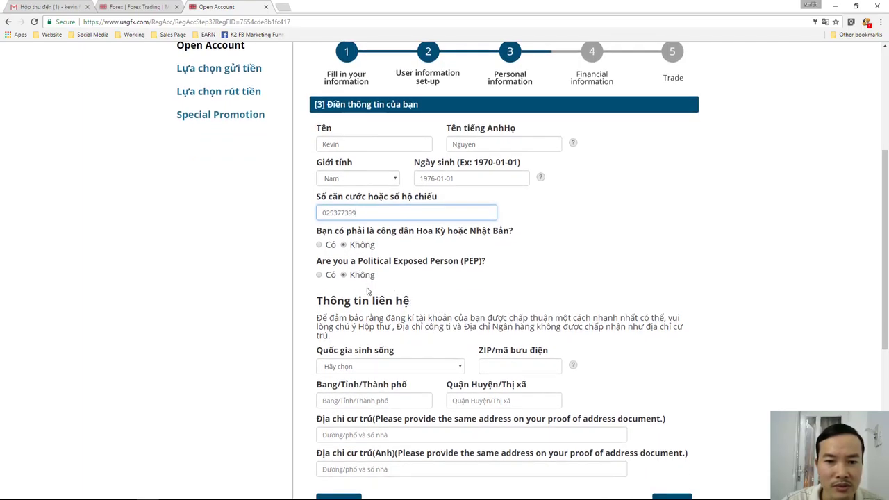
scroll(368, 291, down, 1)
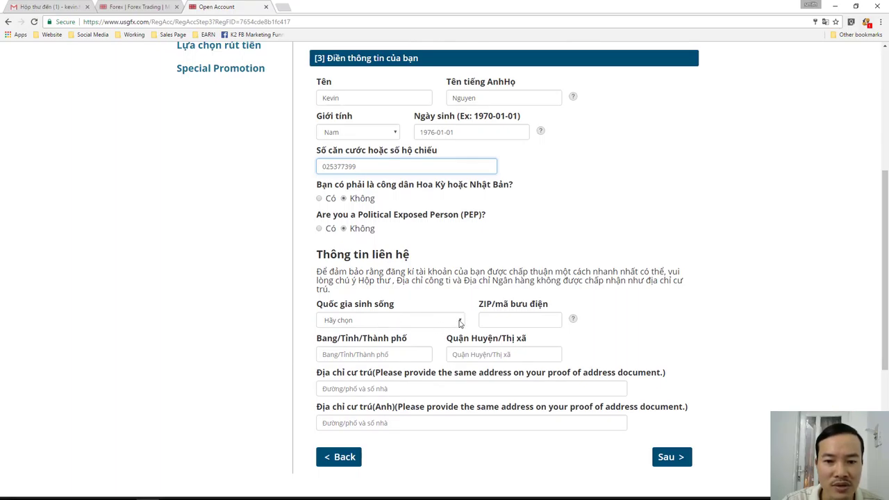
- Set country of residence to Vietnam and enter the ZIP code
click(459, 322)
scroll(448, 269, down, 10)
scroll(448, 269, down, 15)
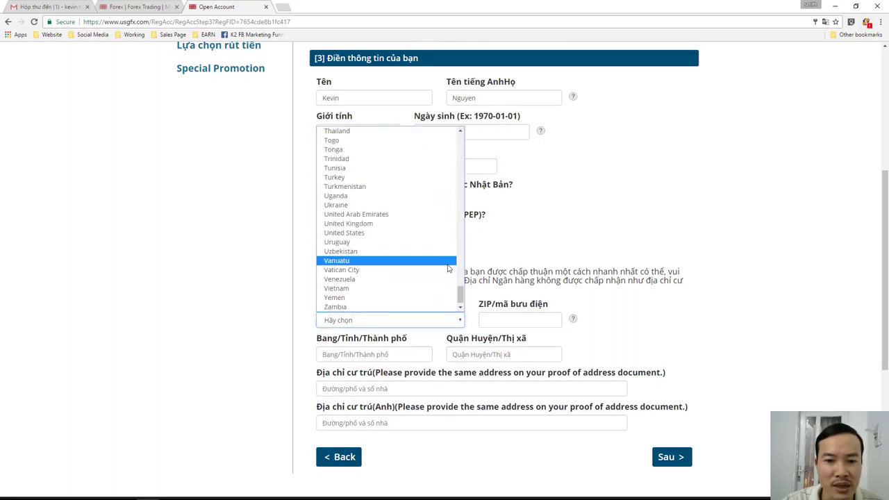
click(354, 285)
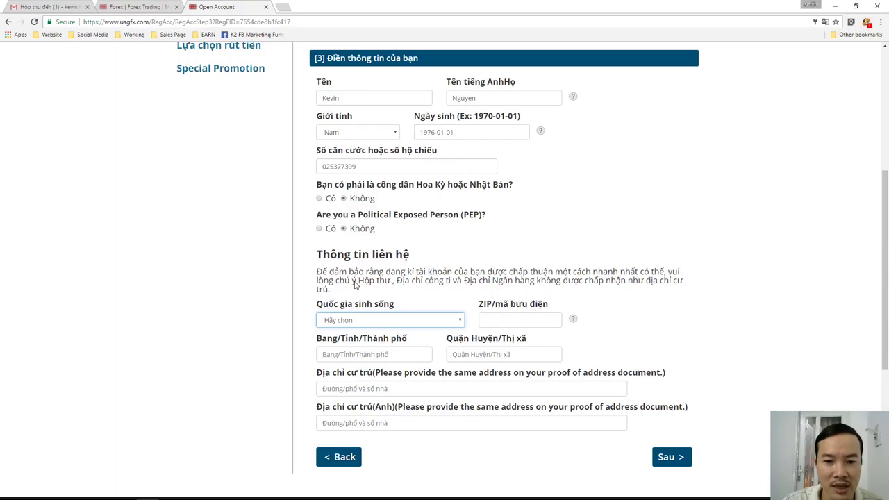
click(532, 321)
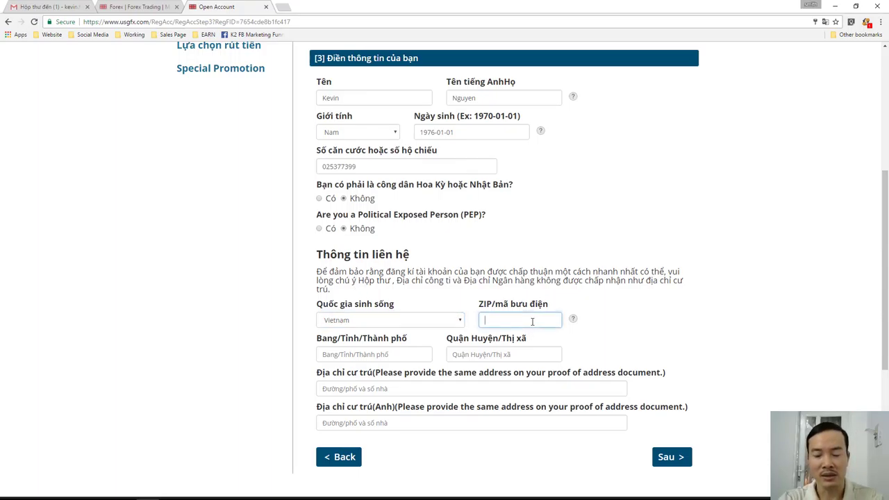
text(70000)
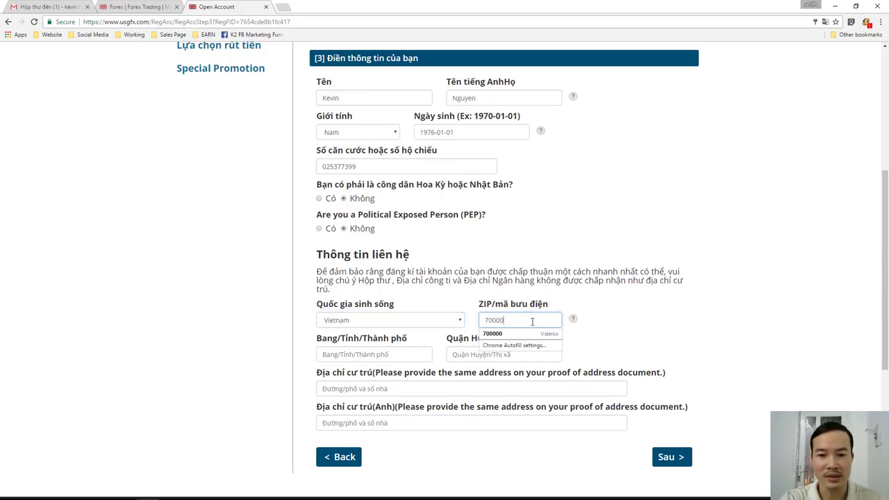
- Set province to Ho Chi Minh and district to 1
click(419, 357)
text(H)
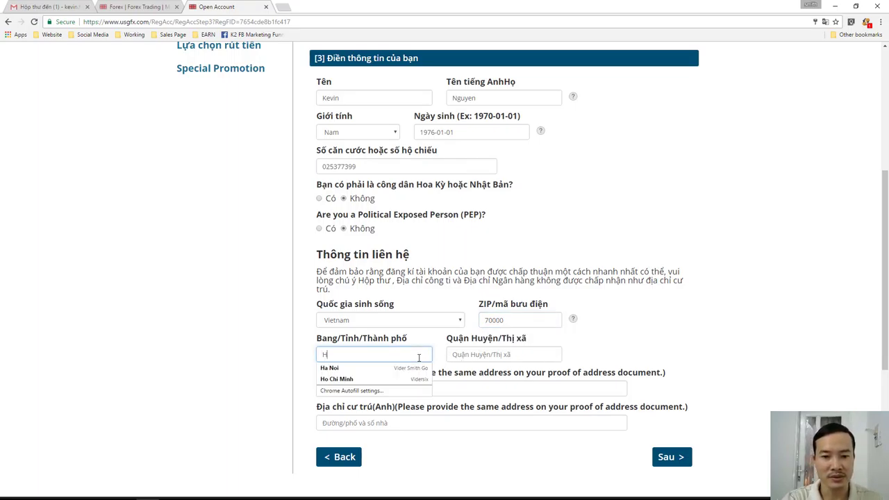
click(344, 379)
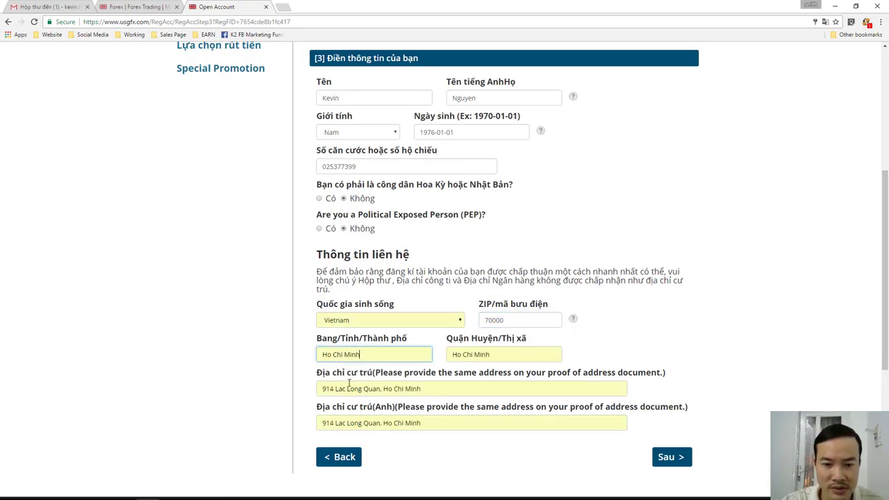
click(505, 355)
key(BackSpace)
key(BackSpace)
key(BackSpace)
key(BackSpace)
key(BackSpace)
key(BackSpace)
key(BackSpace)
key(BackSpace)
key(BackSpace)
key(BackSpace)
key(BackSpace)
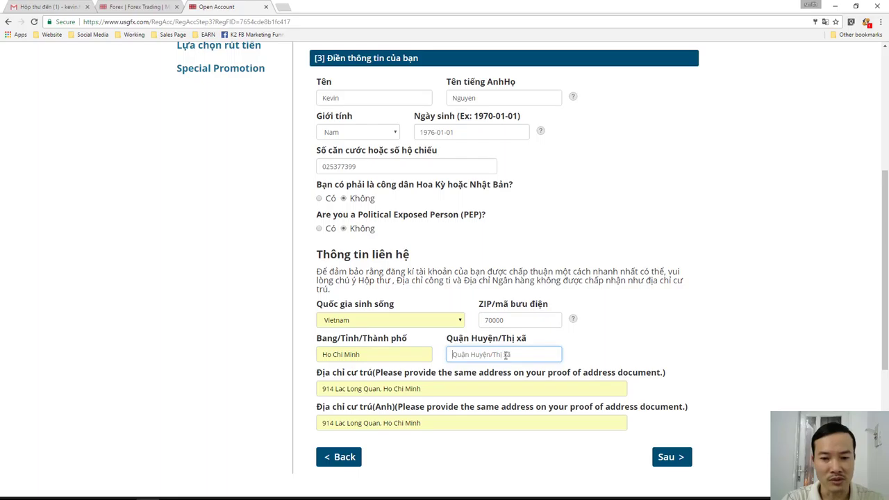
text(1)
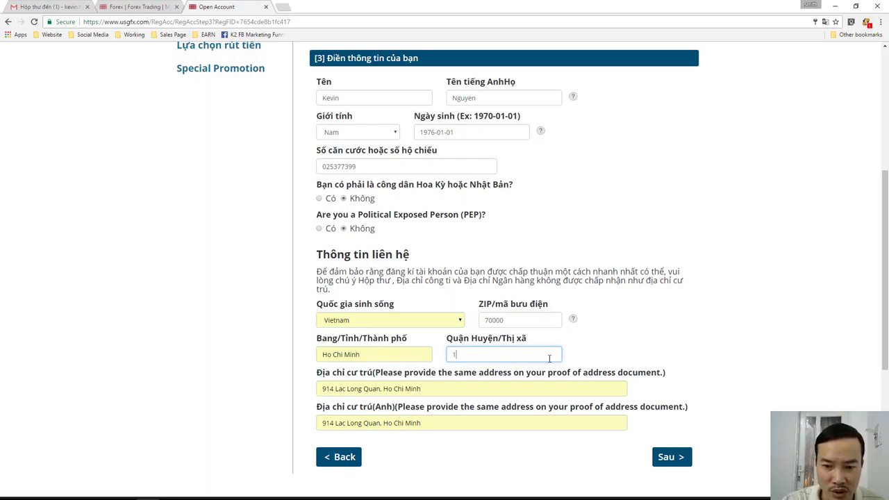
click(627, 346)
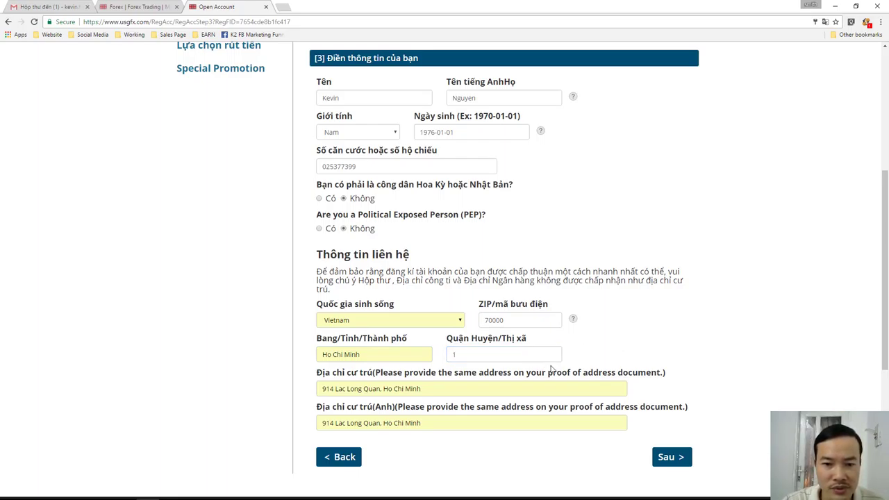
- Replace the residential address, clear the English address, and attempt to continue
triple_click(495, 386)
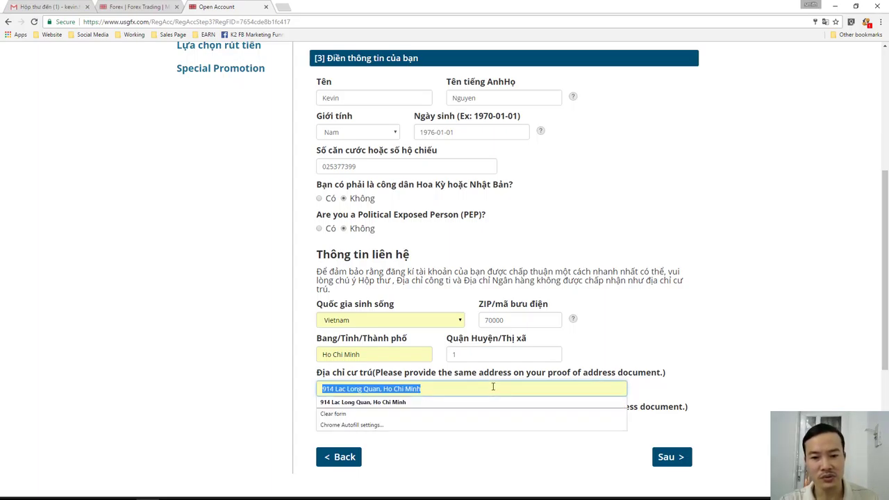
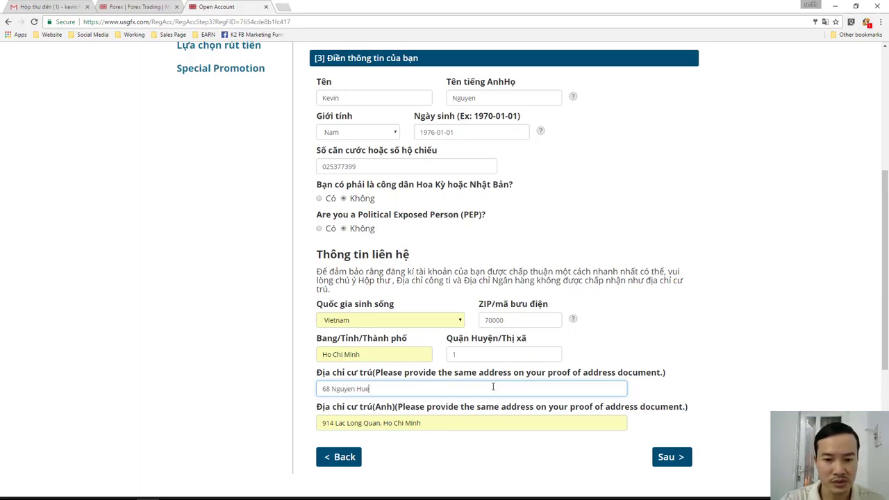
click(458, 424)
key(BackSpace)
key(BackSpace)
key(BackSpace)
key(BackSpace)
key(BackSpace)
key(BackSpace)
key(BackSpace)
key(BackSpace)
key(BackSpace)
key(BackSpace)
key(BackSpace)
key(BackSpace)
key(BackSpace)
key(BackSpace)
key(BackSpace)
key(BackSpace)
key(BackSpace)
key(BackSpace)
key(BackSpace)
key(BackSpace)
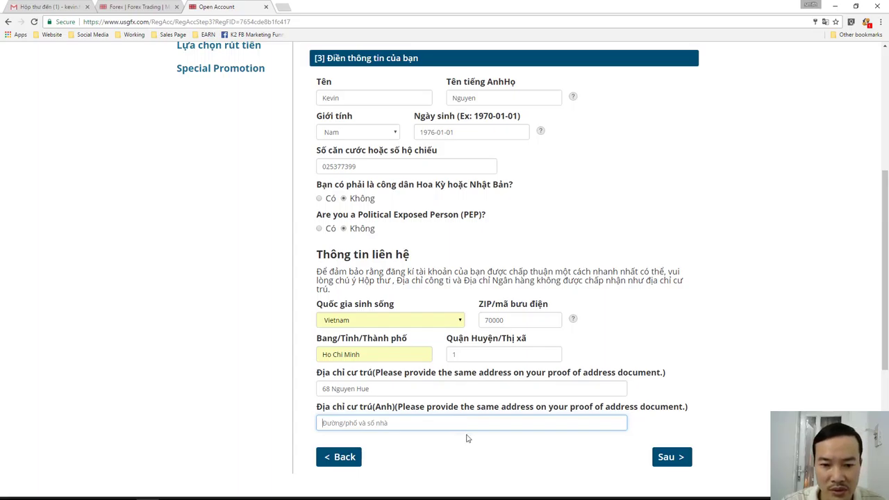
click(484, 446)
click(672, 460)
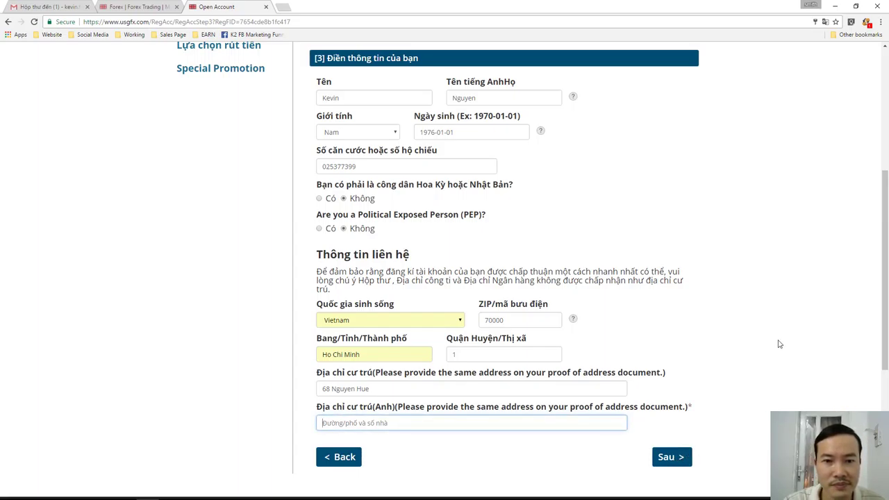
- Keep Vietnam as country and copy the first residential address into the English address field
scroll(784, 343, up, 2)
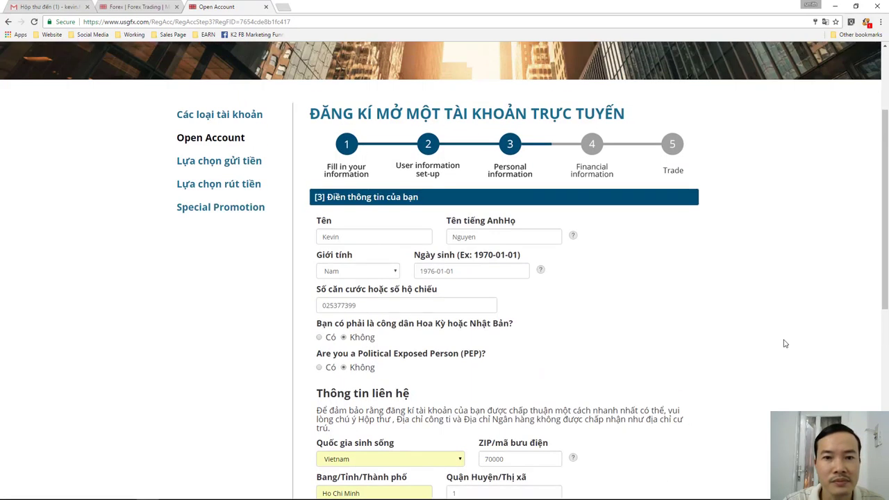
scroll(783, 343, down, 1)
scroll(784, 343, down, 1)
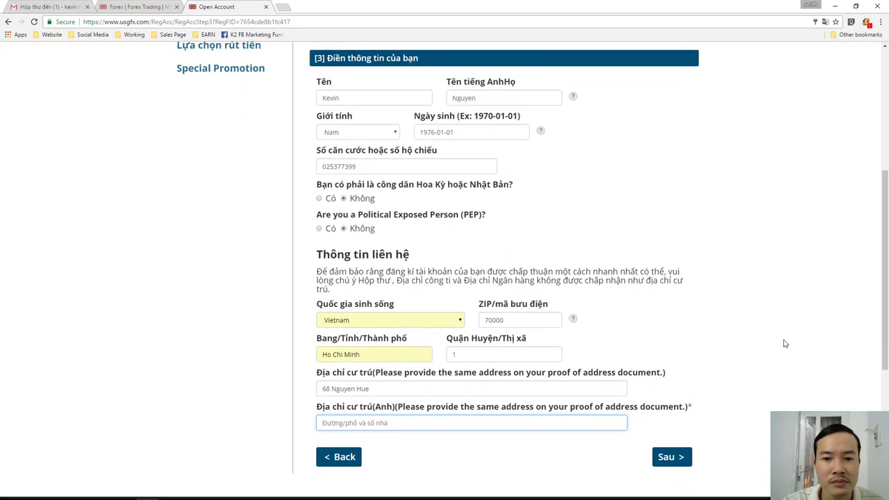
click(464, 322)
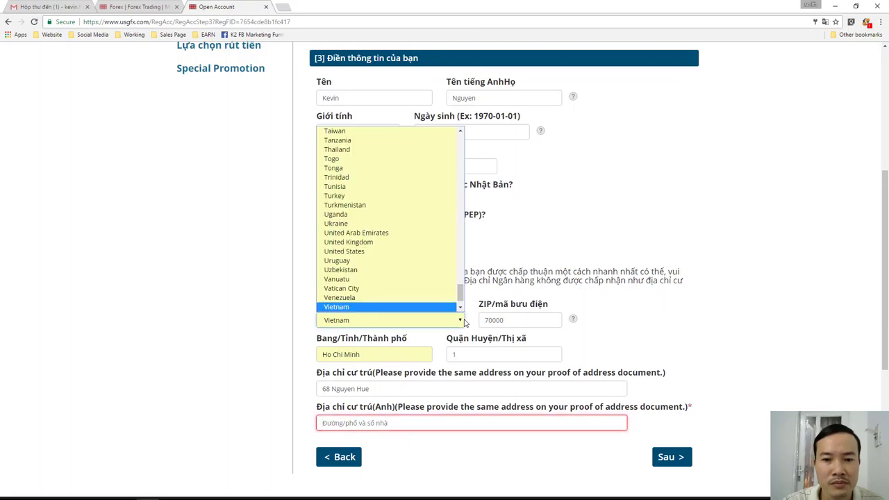
click(462, 322)
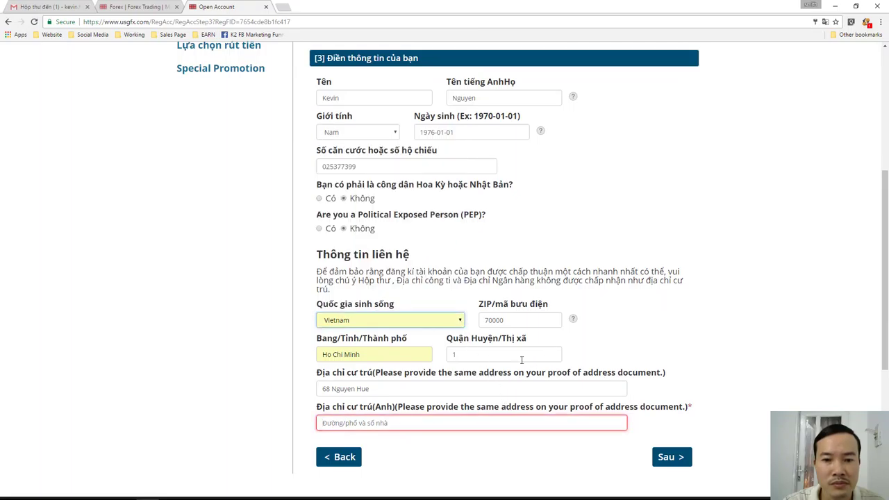
click(479, 422)
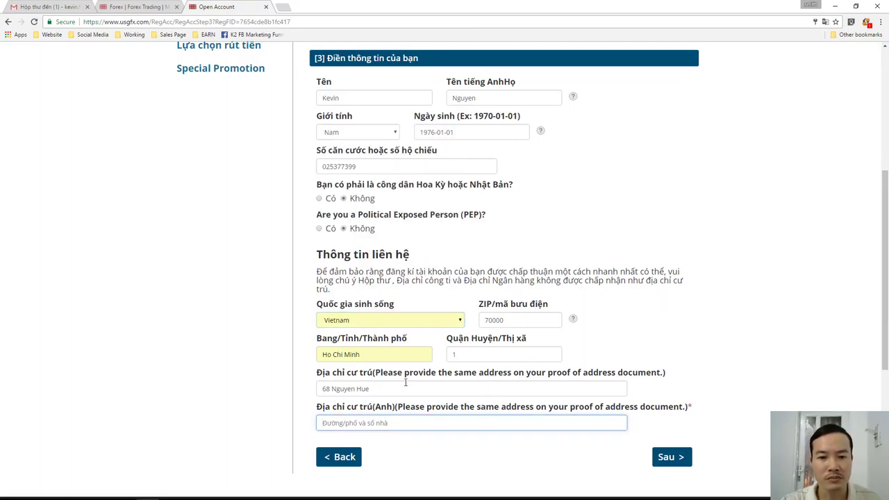
drag(396, 393, 303, 393)
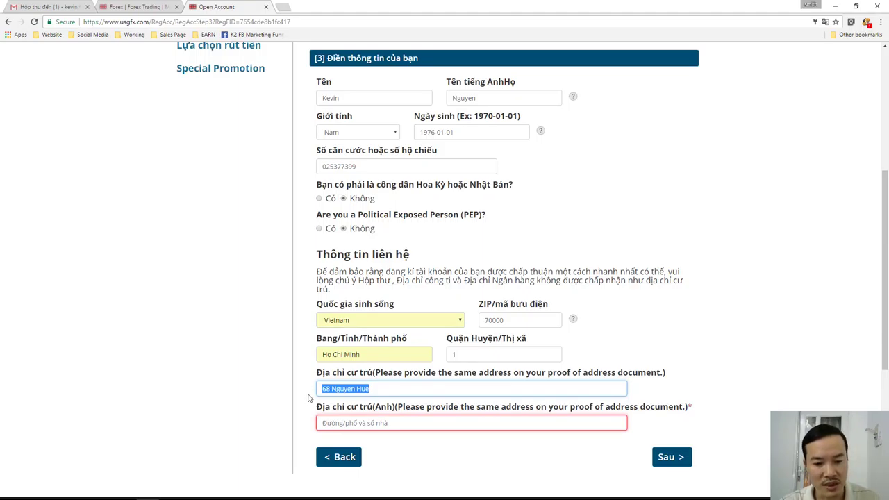
click(388, 423)
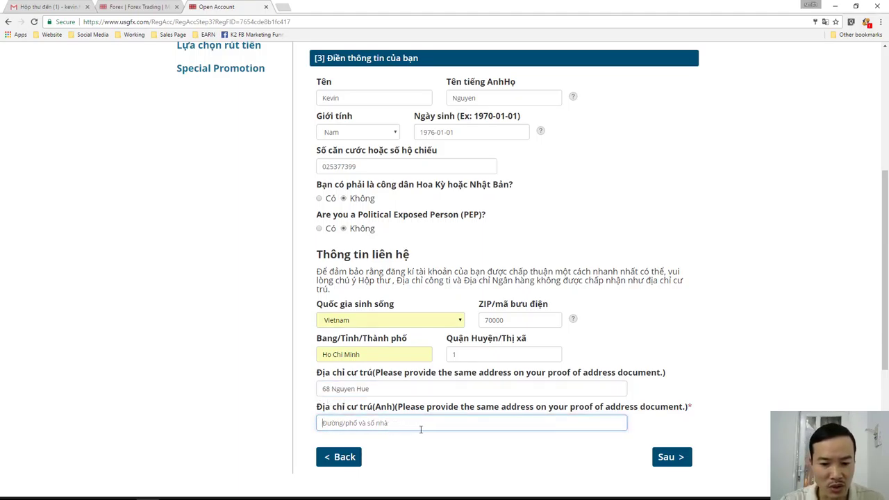
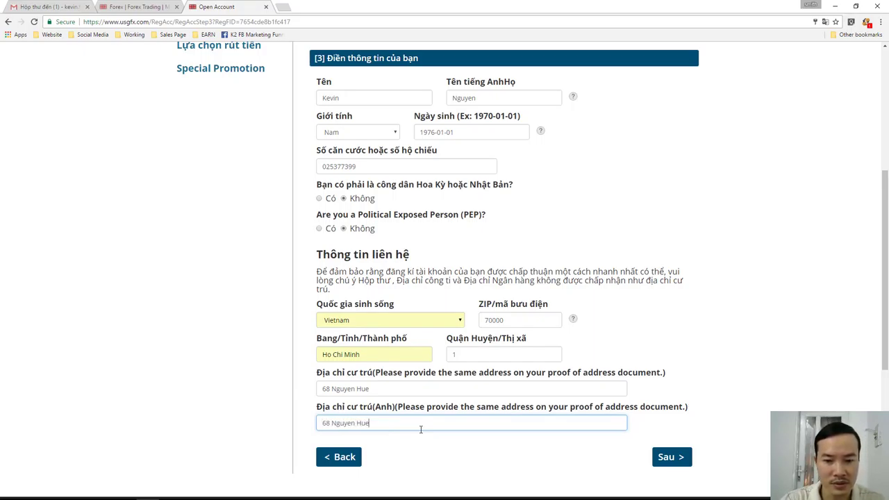
click(555, 470)
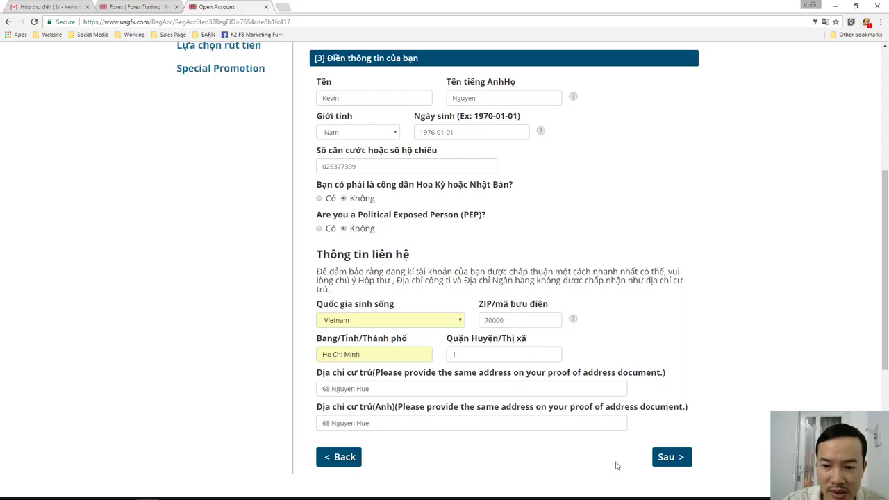
- Continue to step 4, set employment status Tư nhân and category Các dịch vụ tài chính
click(670, 459)
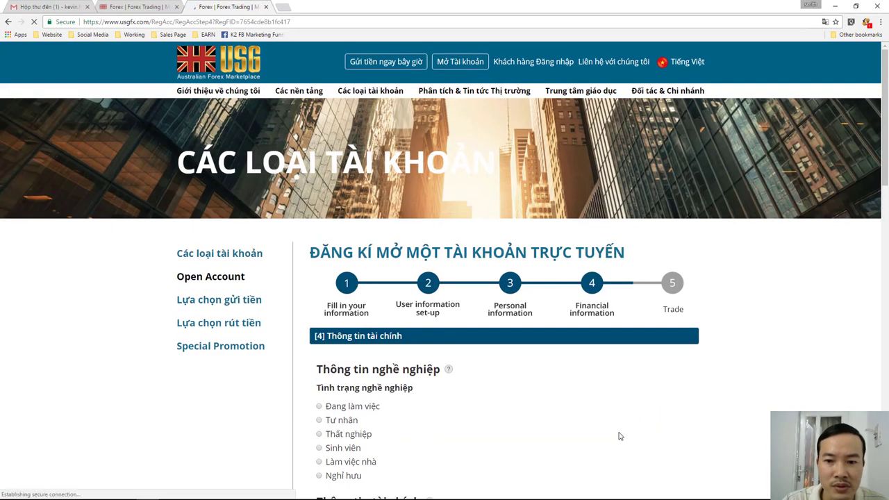
scroll(626, 437, down, 2)
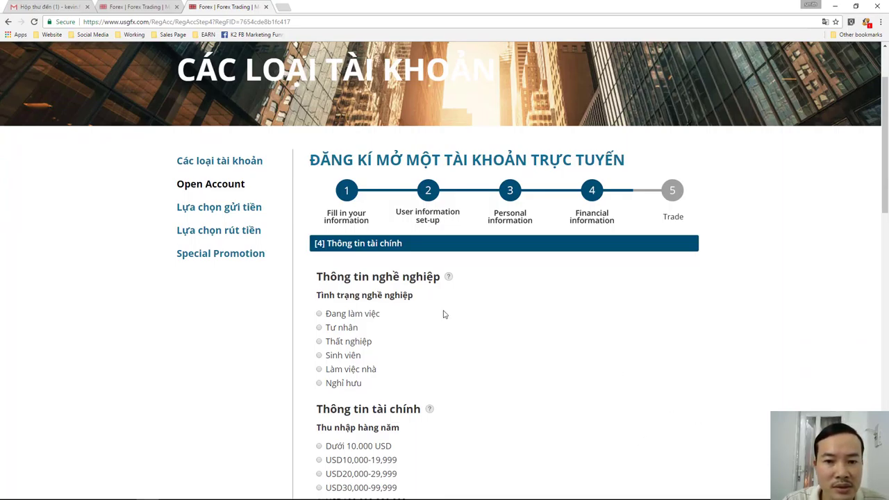
scroll(425, 310, down, 1)
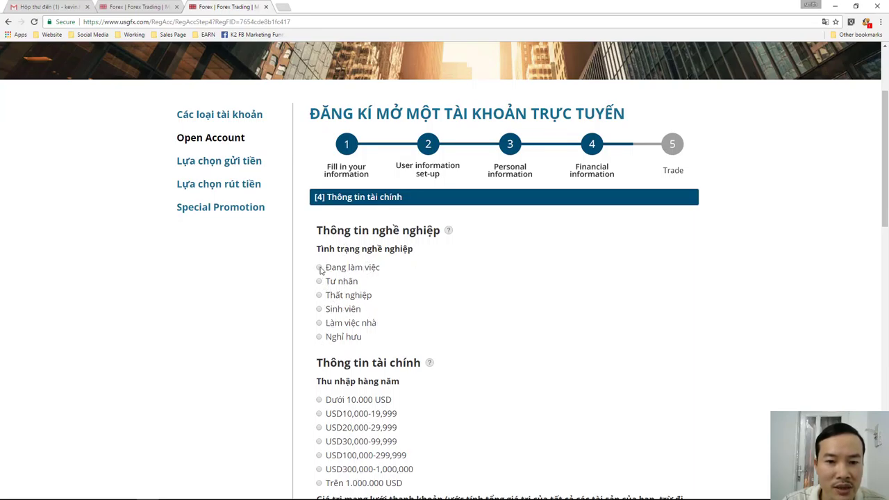
click(320, 281)
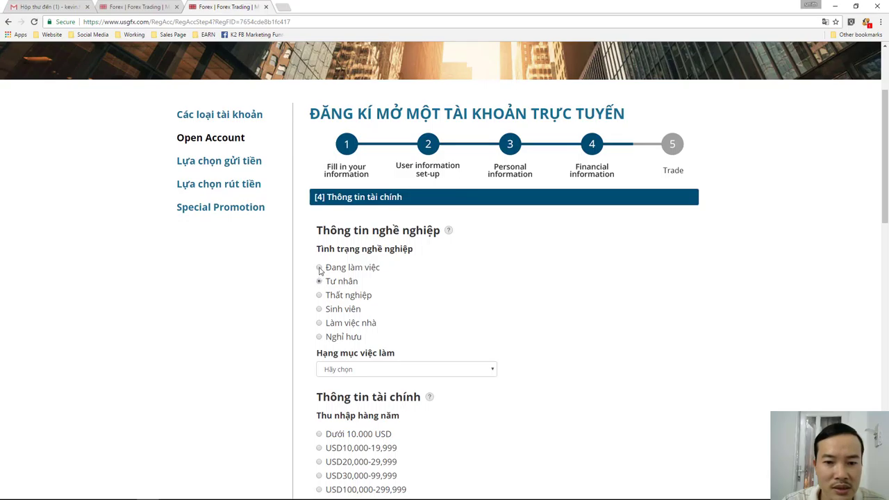
scroll(514, 348, down, 1)
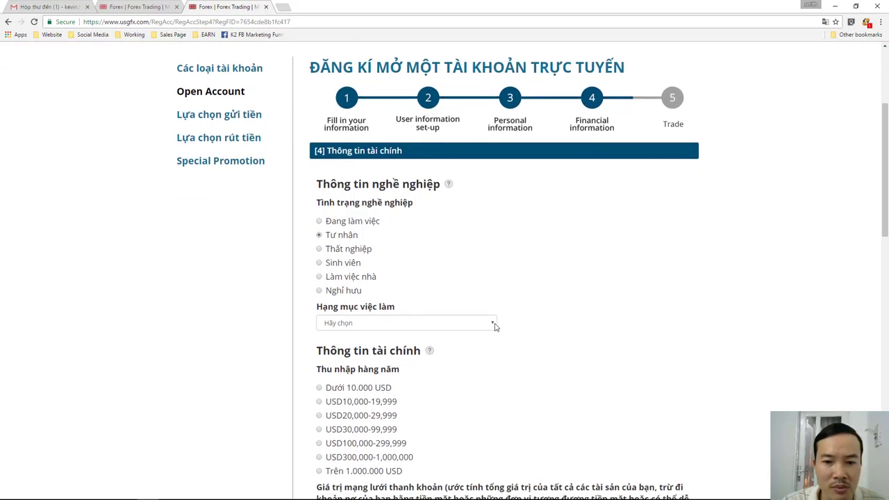
click(494, 324)
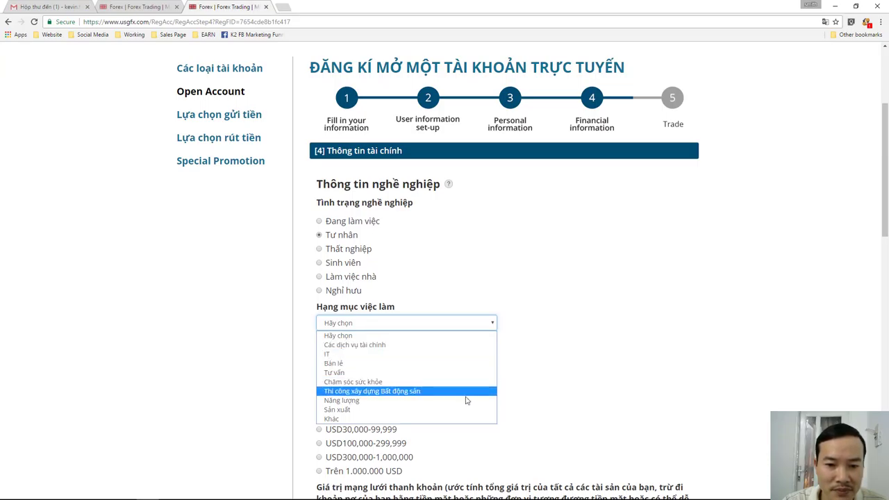
click(459, 345)
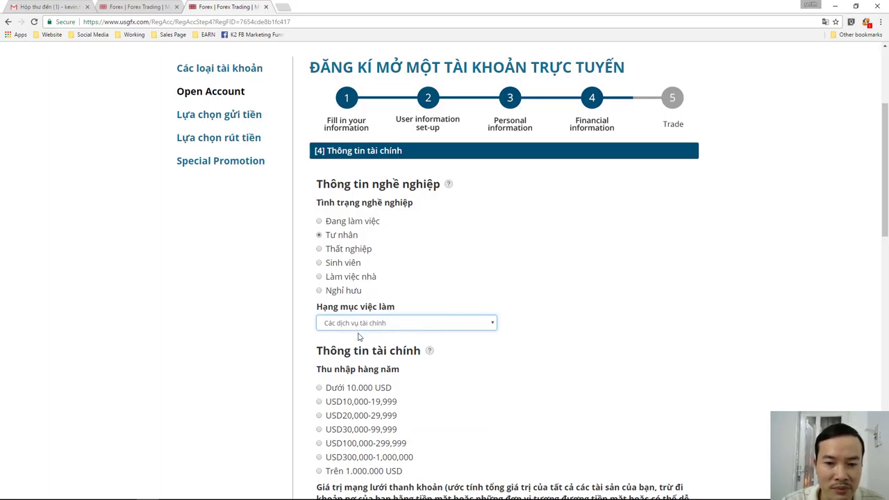
scroll(511, 393, down, 2)
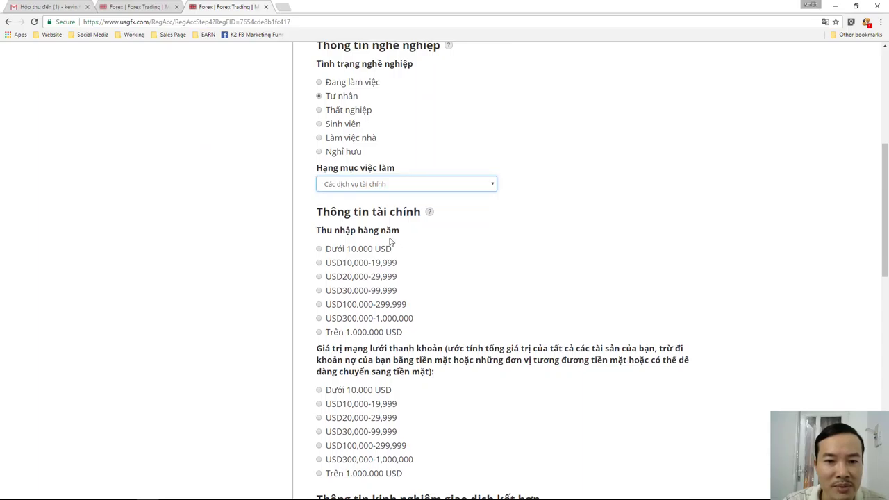
- Choose USD10,000-19,999 for both Thu nhập hàng năm and liquid net worth
click(320, 268)
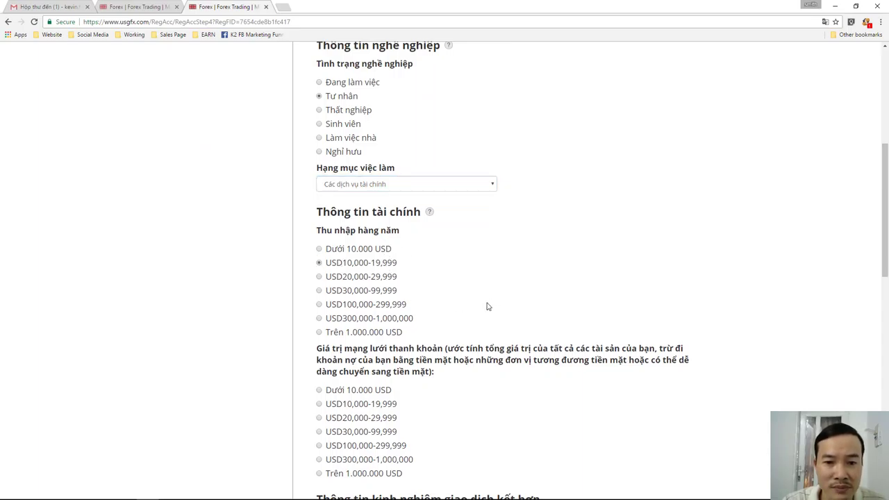
scroll(549, 328, down, 1)
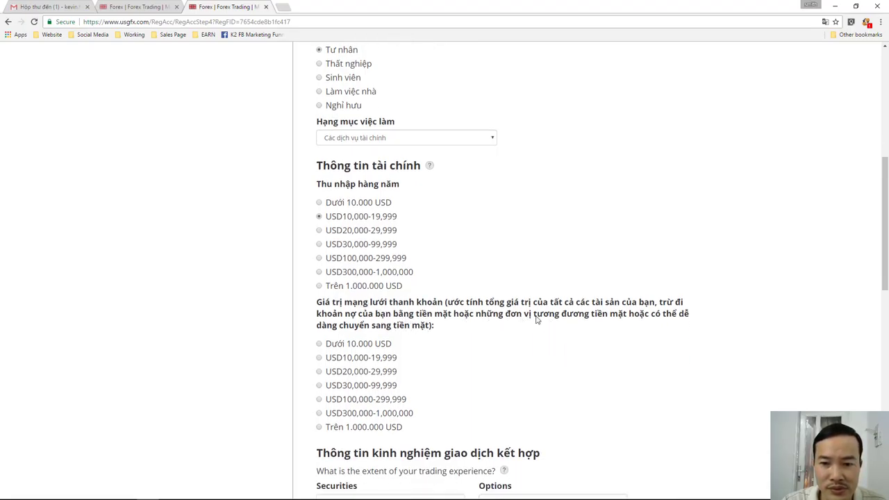
click(318, 357)
scroll(579, 370, down, 3)
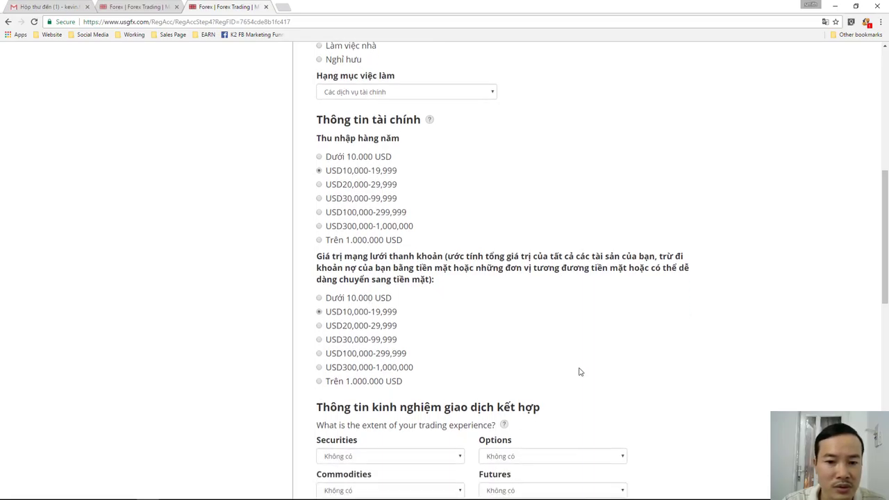
scroll(579, 372, down, 2)
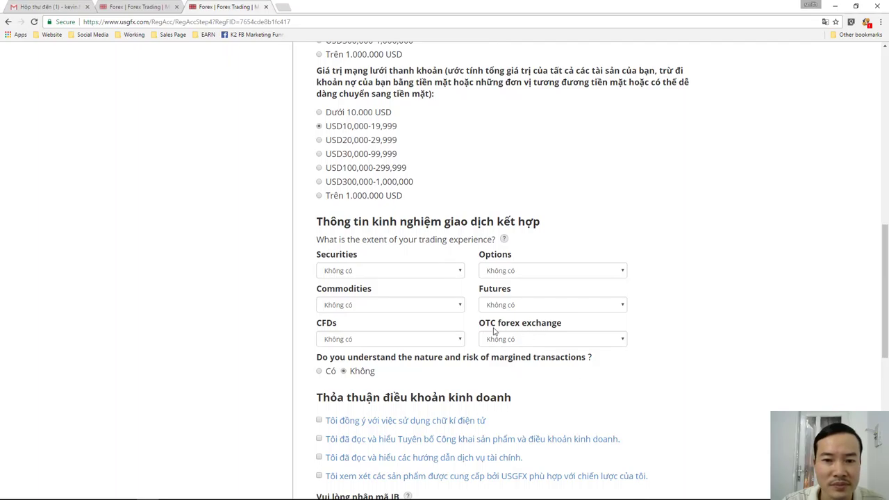
- Pick 1-5năm in the Securities, Options, Commodities and Futures experience dropdowns
click(462, 272)
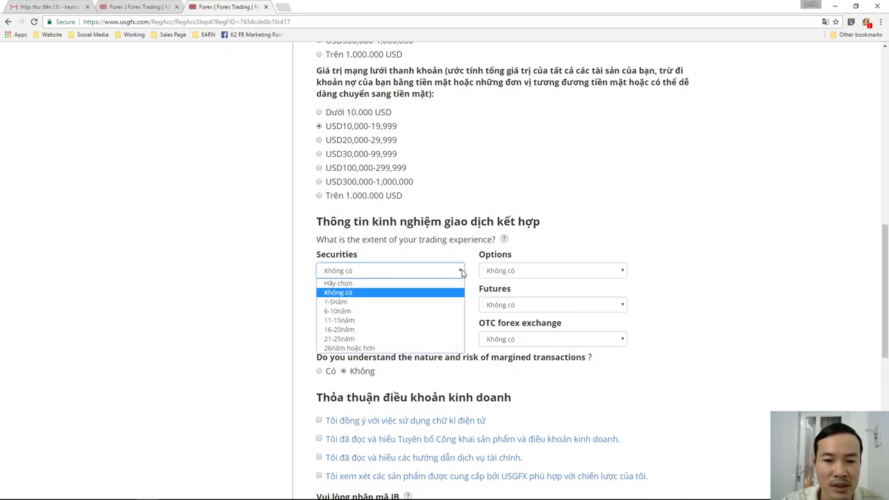
click(426, 308)
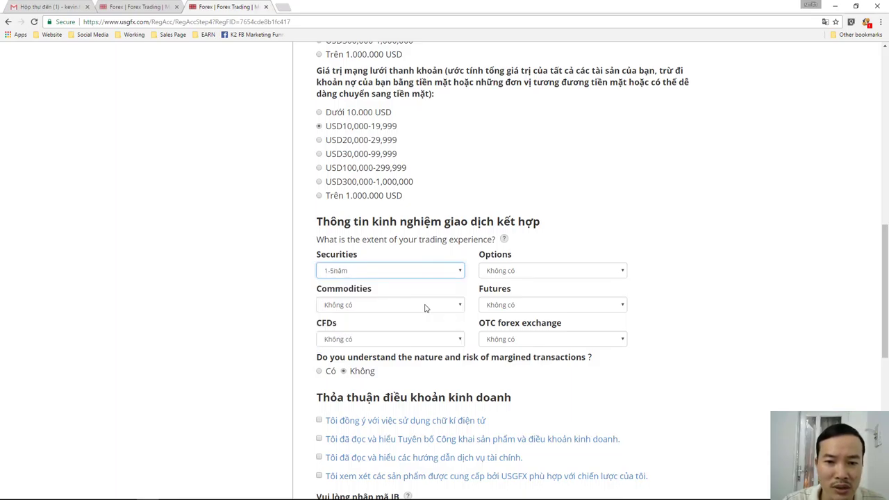
click(623, 277)
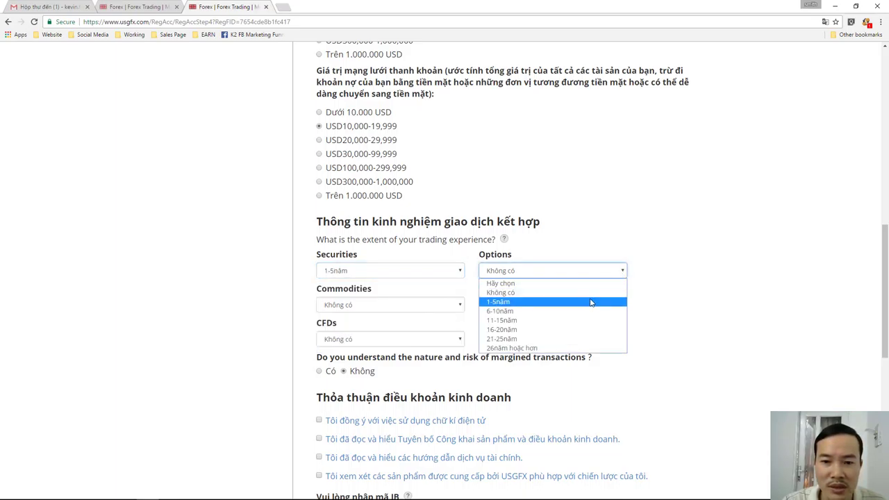
click(587, 301)
click(460, 306)
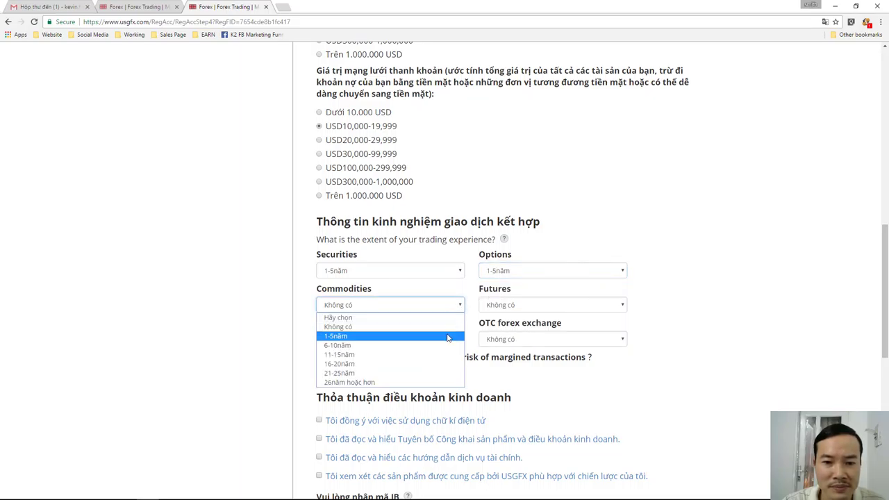
click(448, 334)
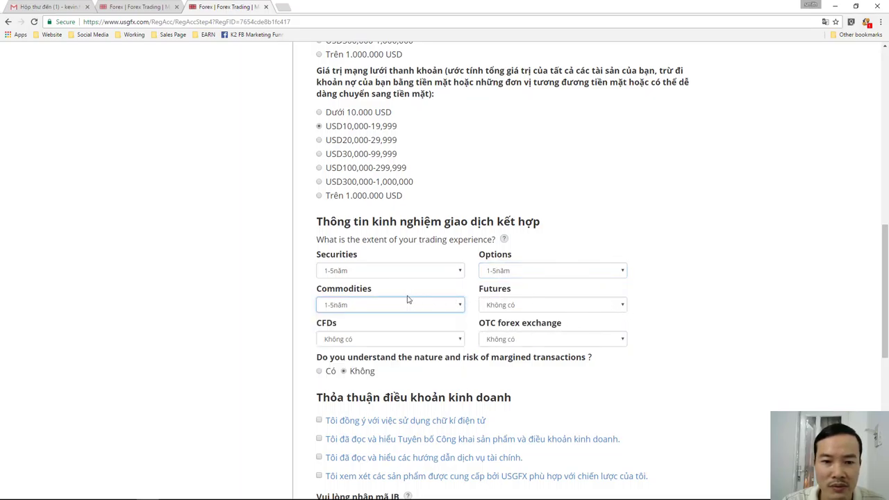
click(625, 306)
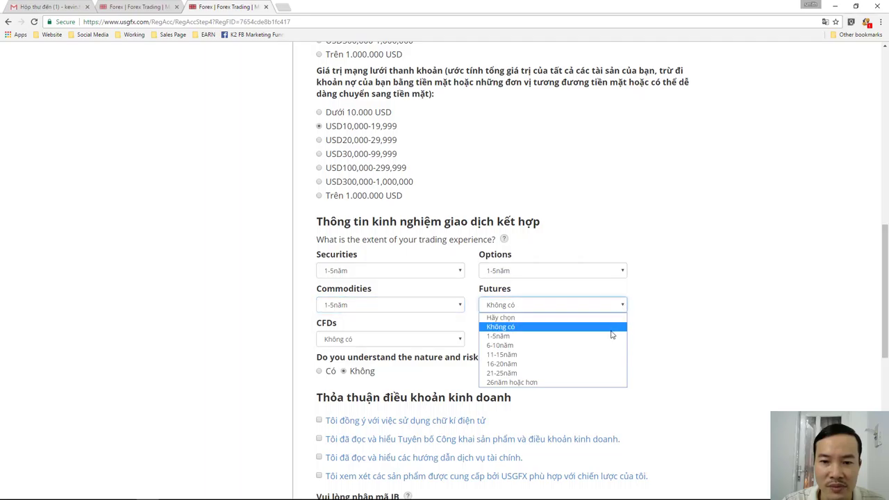
click(611, 337)
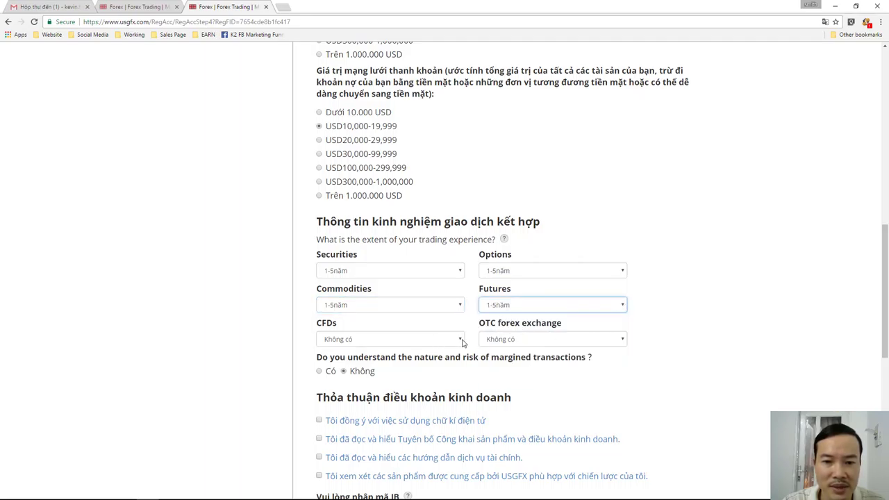